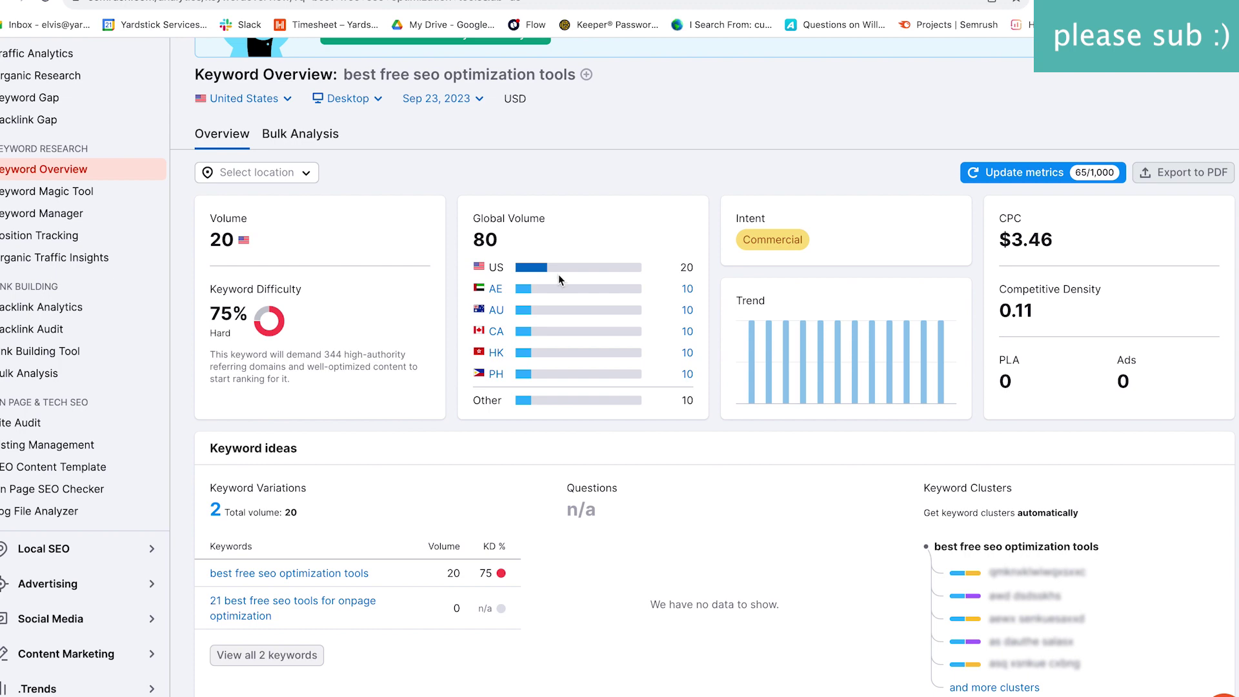
# Get keyword ideas for "best free seo optimization tools" in Google Keyword Planner and highlight its average monthly searches.
pyautogui.scroll(3, 455, 269)
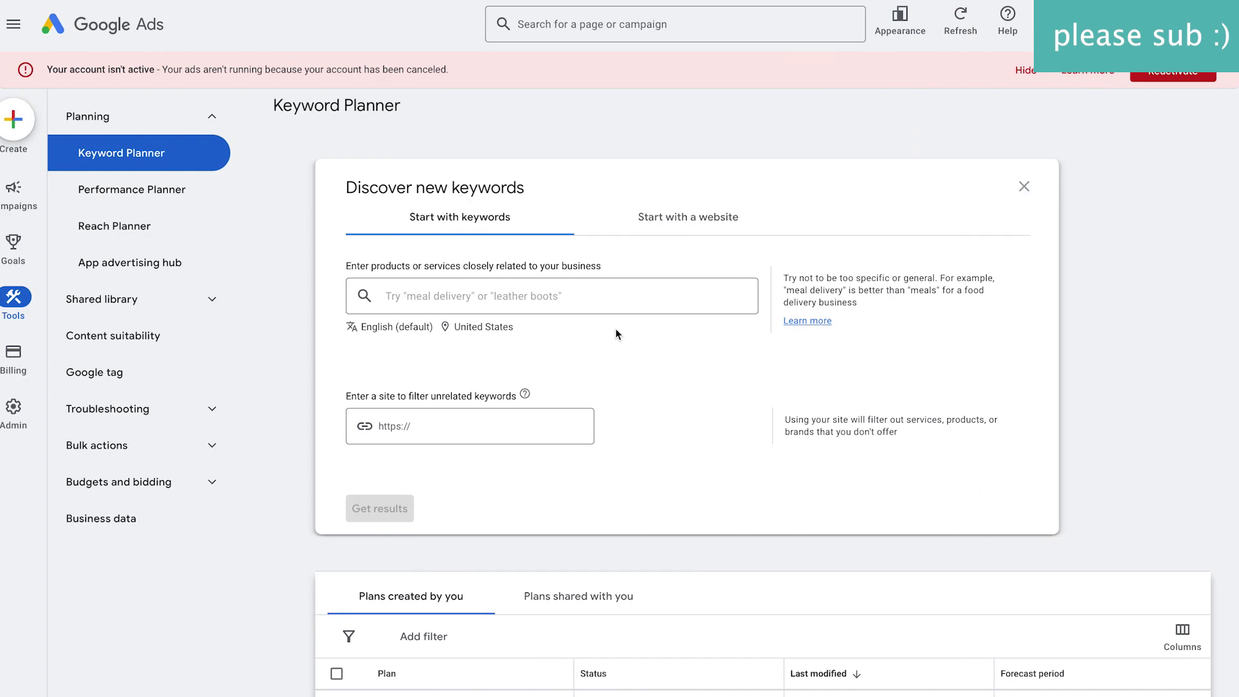
pyautogui.click(503, 294)
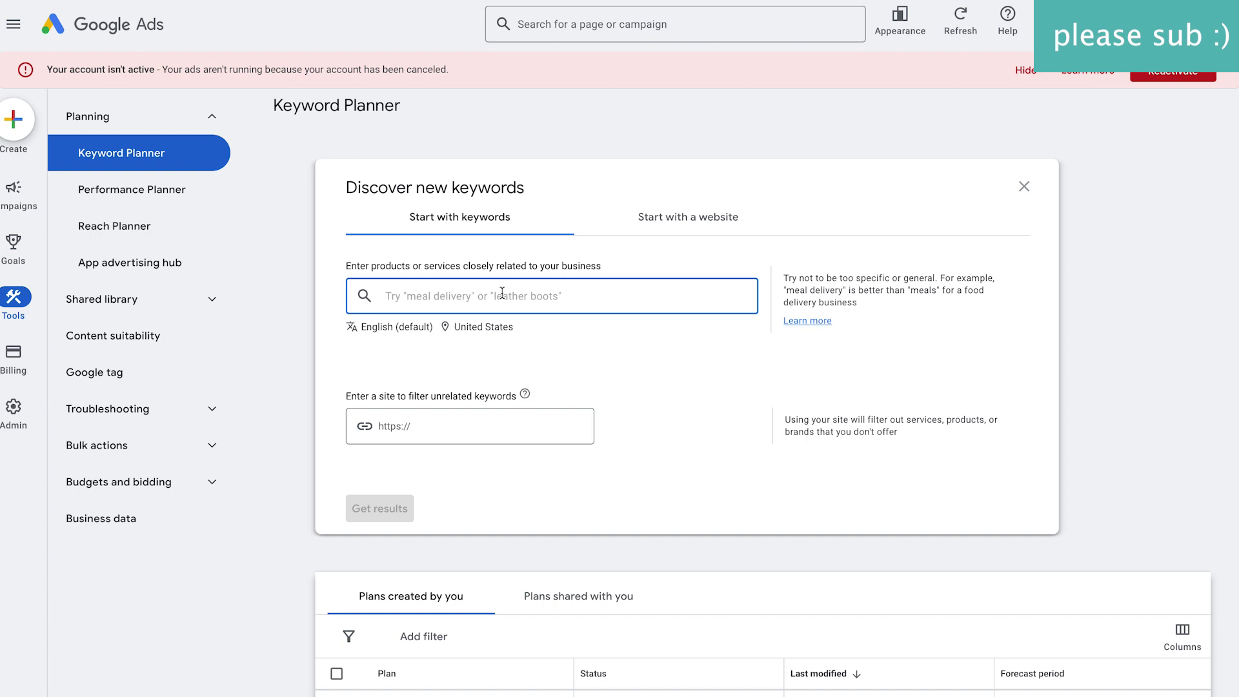
pyautogui.write('best free seo optimization tools')
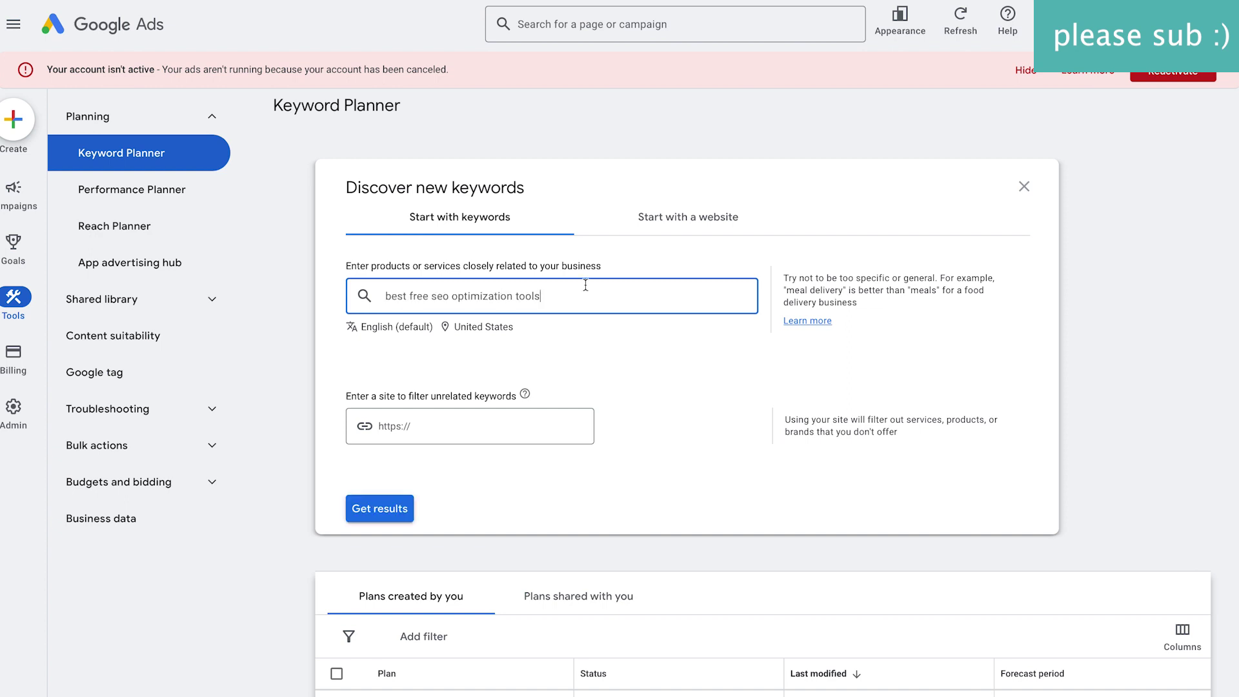
pyautogui.press('Return')
pyautogui.click(388, 508)
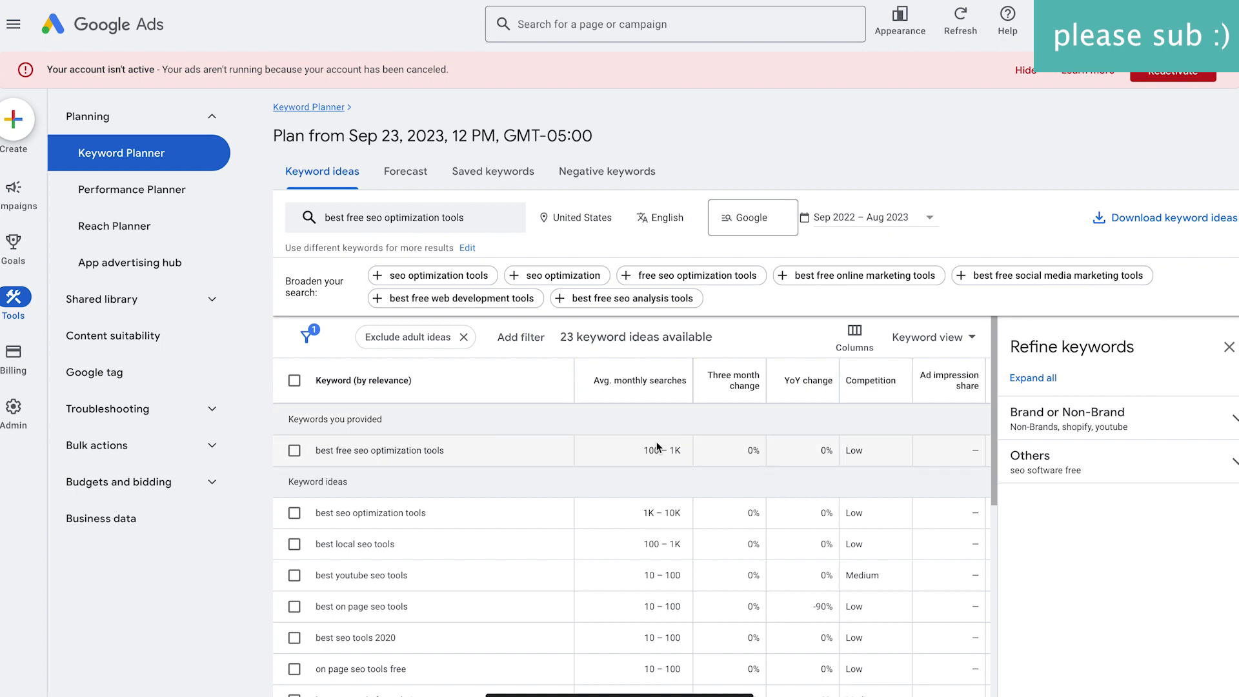
pyautogui.moveTo(642, 450); pyautogui.dragTo(684, 450)
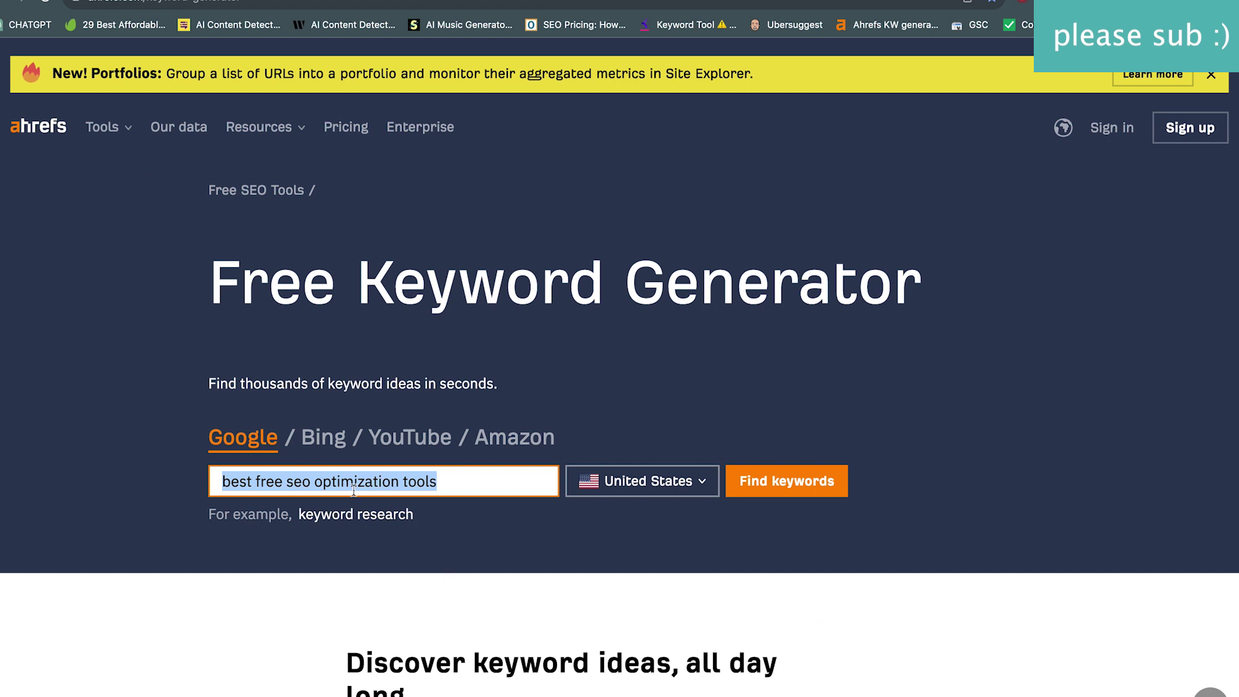
# Shorten the keyword to "best free seo tools" in the Ahrefs Free Keyword Generator, find its ideas and compare with the Keyword Planner results.
pyautogui.click(333, 483)
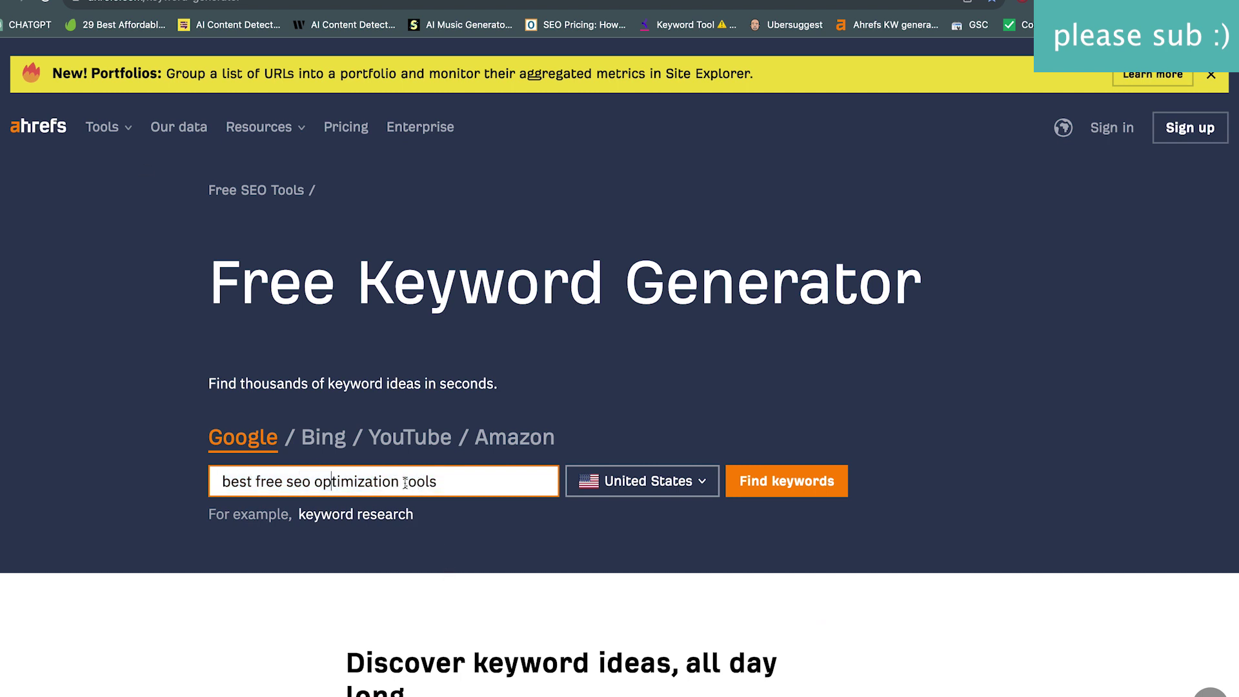
pyautogui.moveTo(403, 483); pyautogui.dragTo(313, 483)
pyautogui.press('BackSpace')
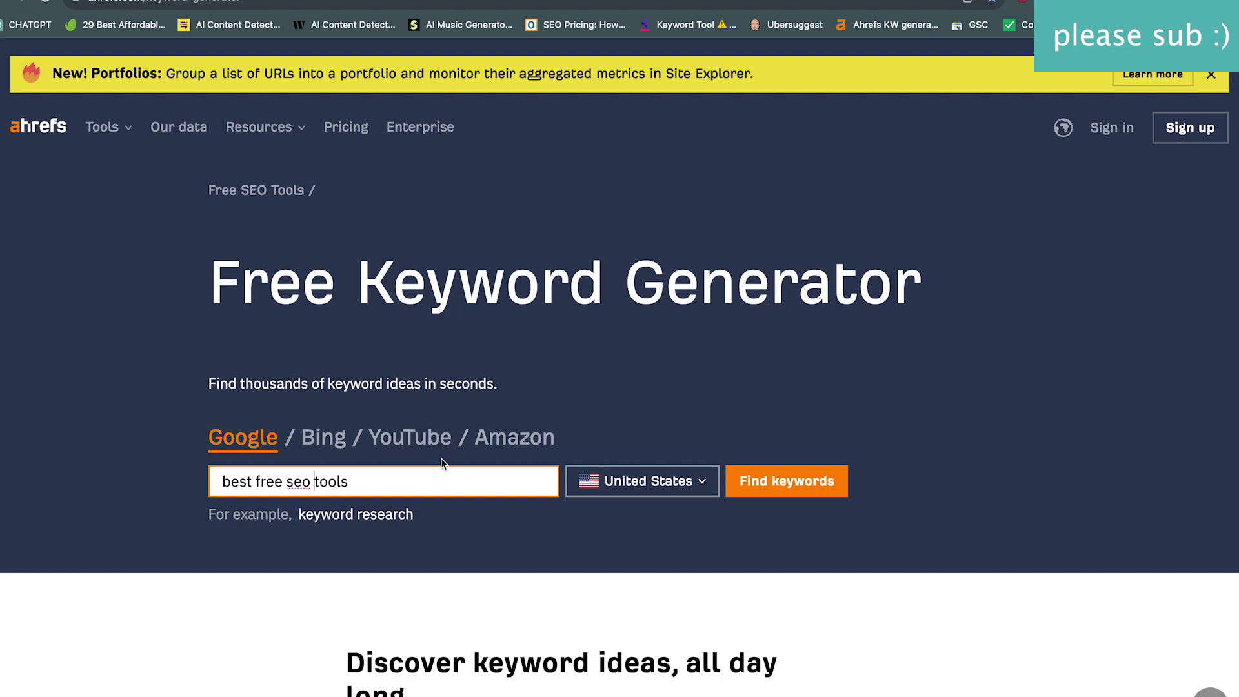
pyautogui.click(772, 479)
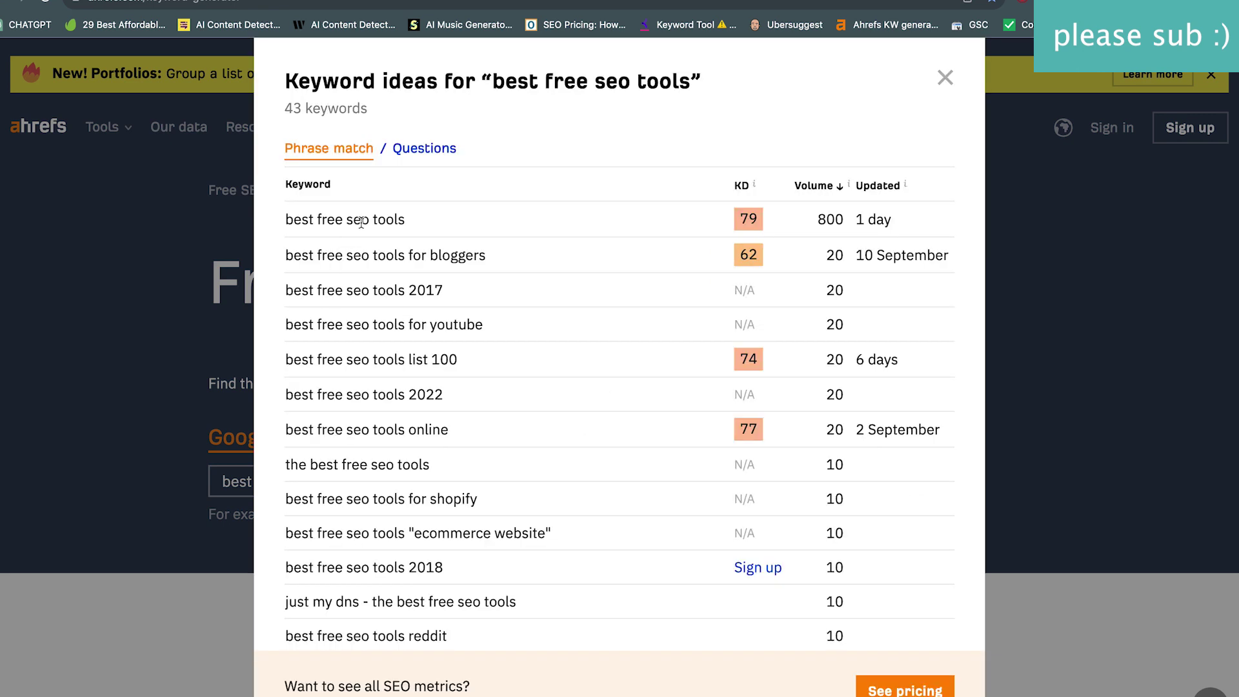
pyautogui.moveTo(361, 221); pyautogui.dragTo(369, 221)
pyautogui.hotkey('ctrl', 'Right')
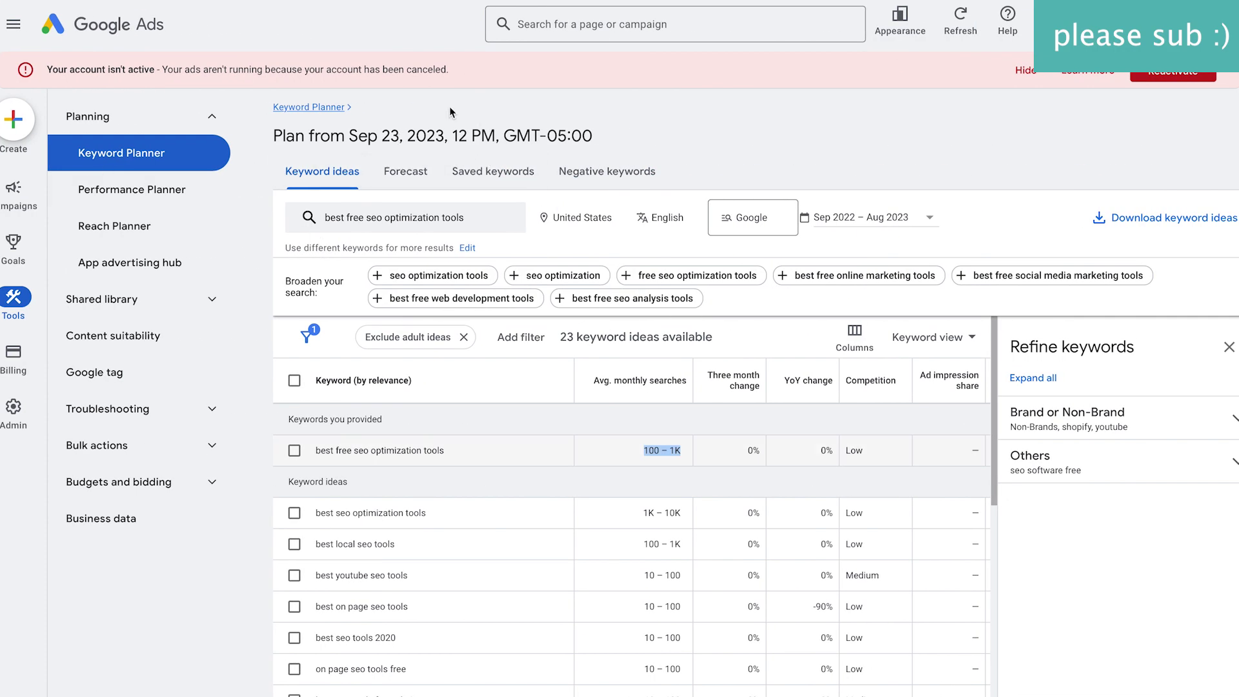
pyautogui.hotkey('ctrl', 'Left')
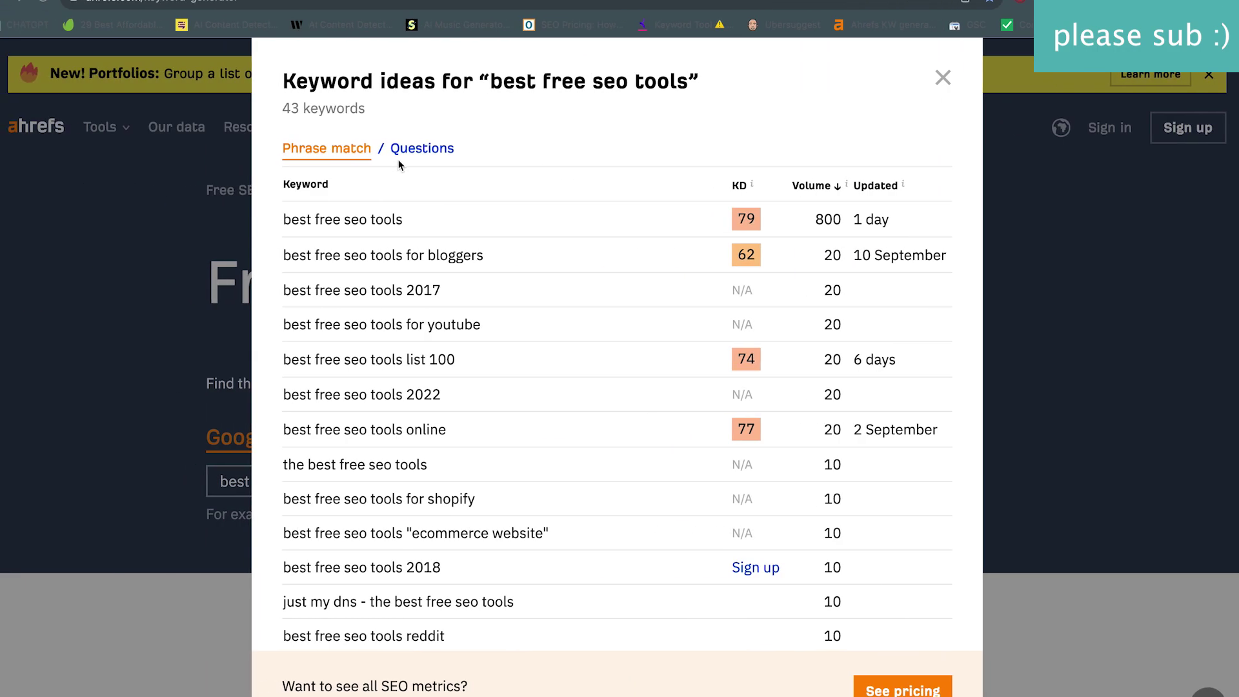
# Look up the shortened keyword "best free seo tools" in the Ubersuggest keyword overview.
pyautogui.hotkey('ctrl', 'Left')
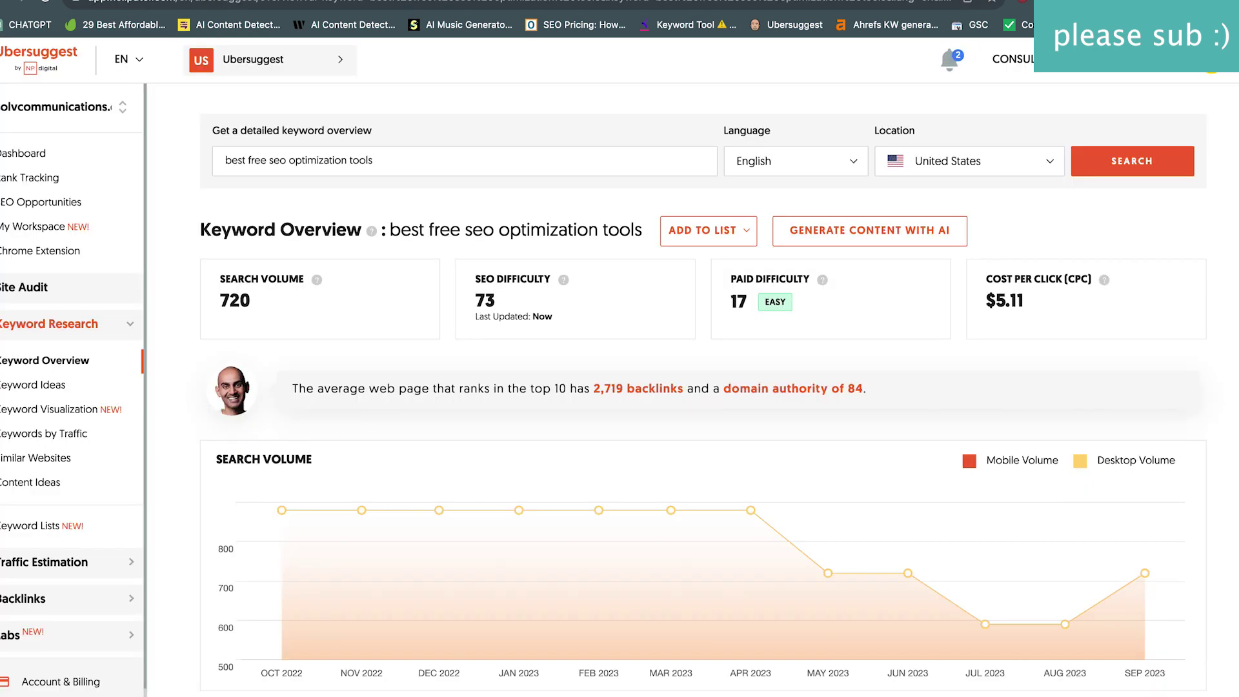
pyautogui.doubleClick(332, 162)
pyautogui.press('BackSpace')
pyautogui.click(1090, 163)
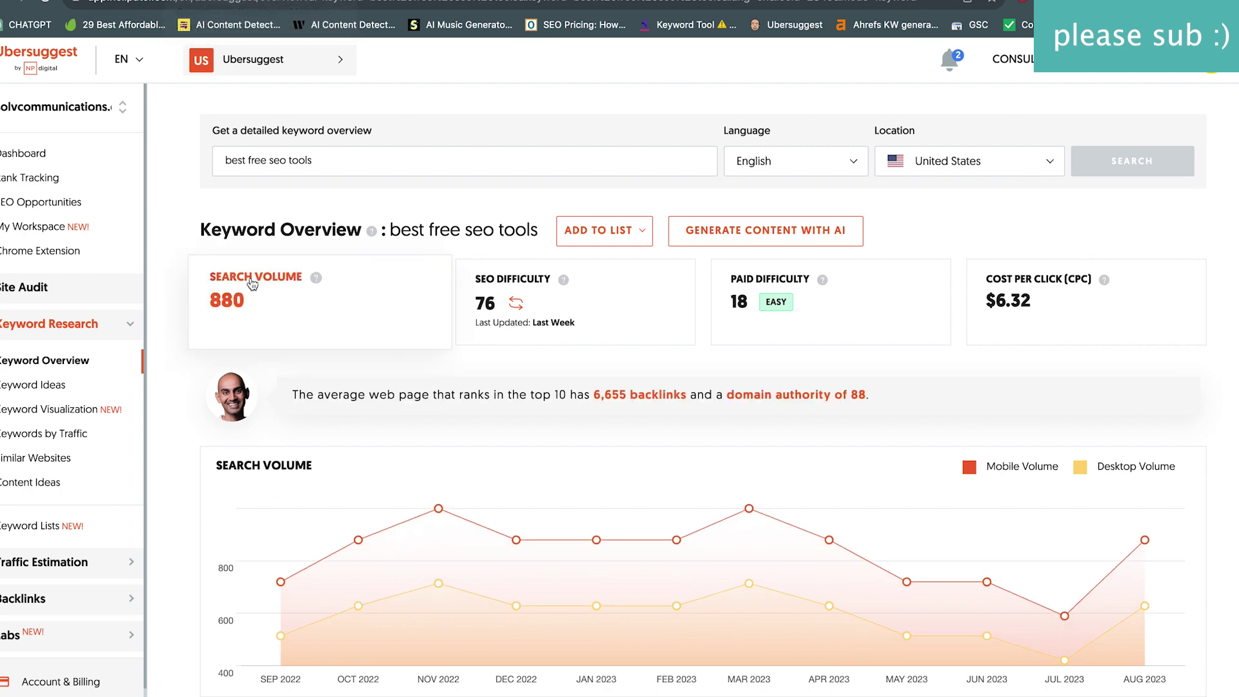
# Check the Moz overview for "best free seo tools" and look up the same keyword in SE Ranking.
pyautogui.hotkey('ctrl', 'Tab')
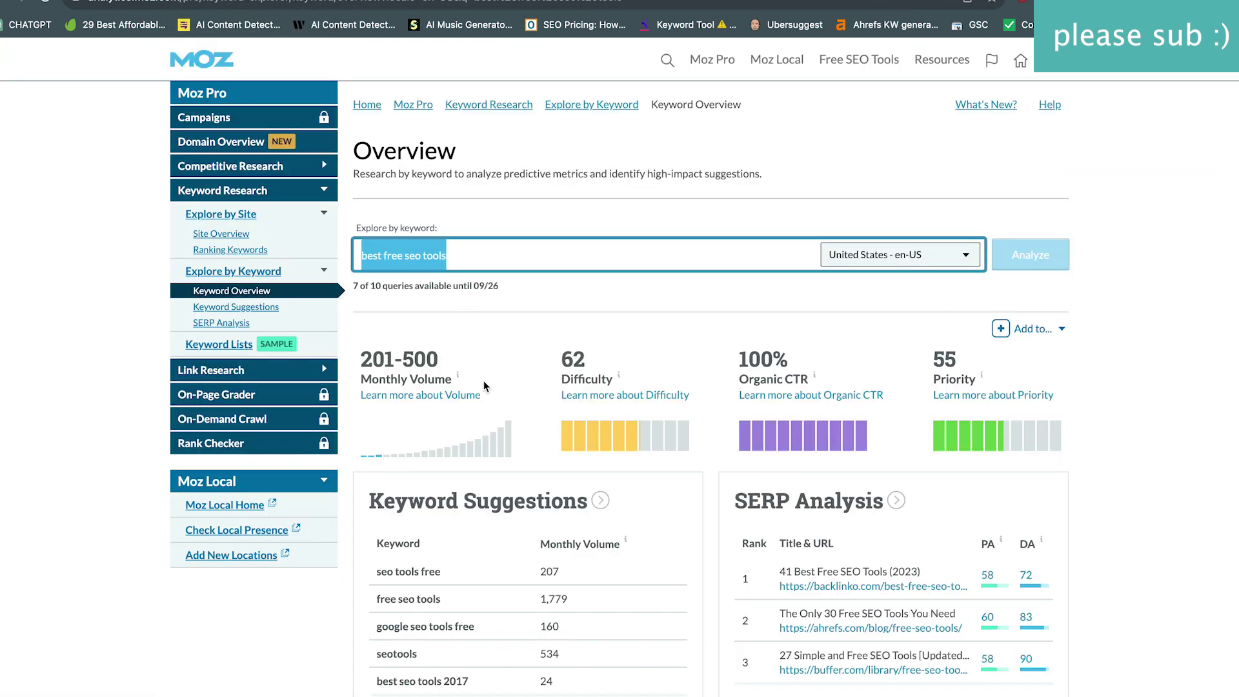
pyautogui.hotkey('ctrl', 'Tab')
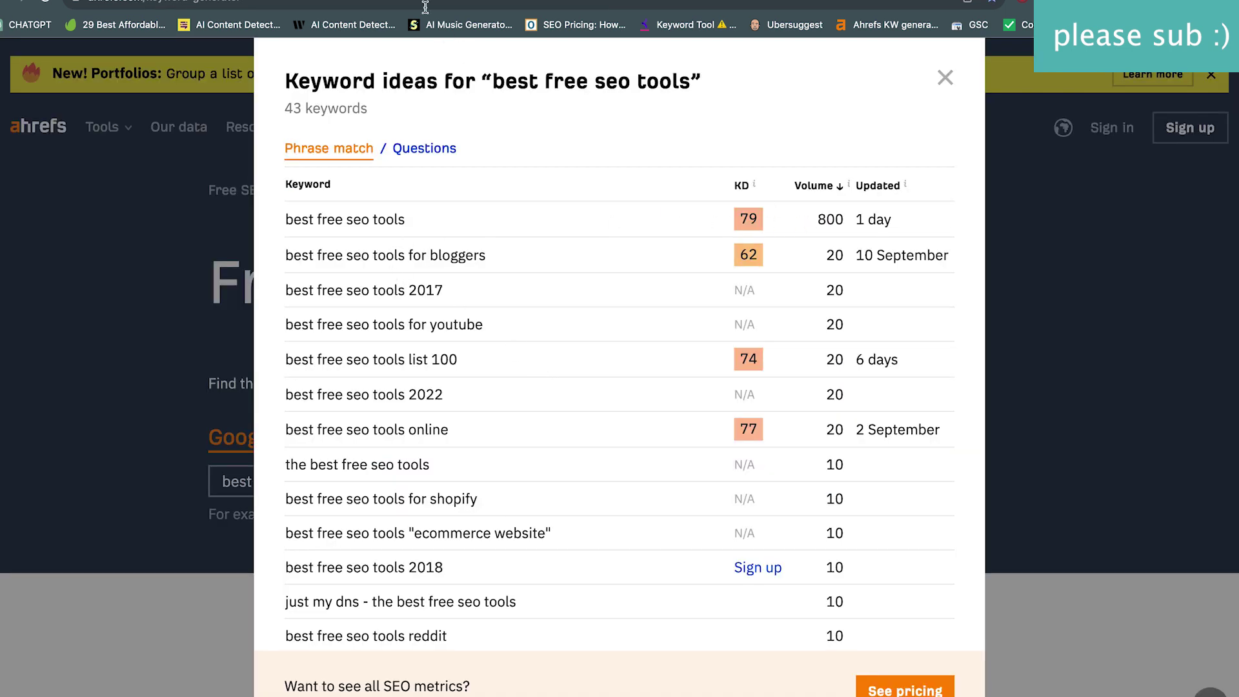
pyautogui.hotkey('ctrl', 'Tab')
pyautogui.hotkey('ctrl', 'Tab')
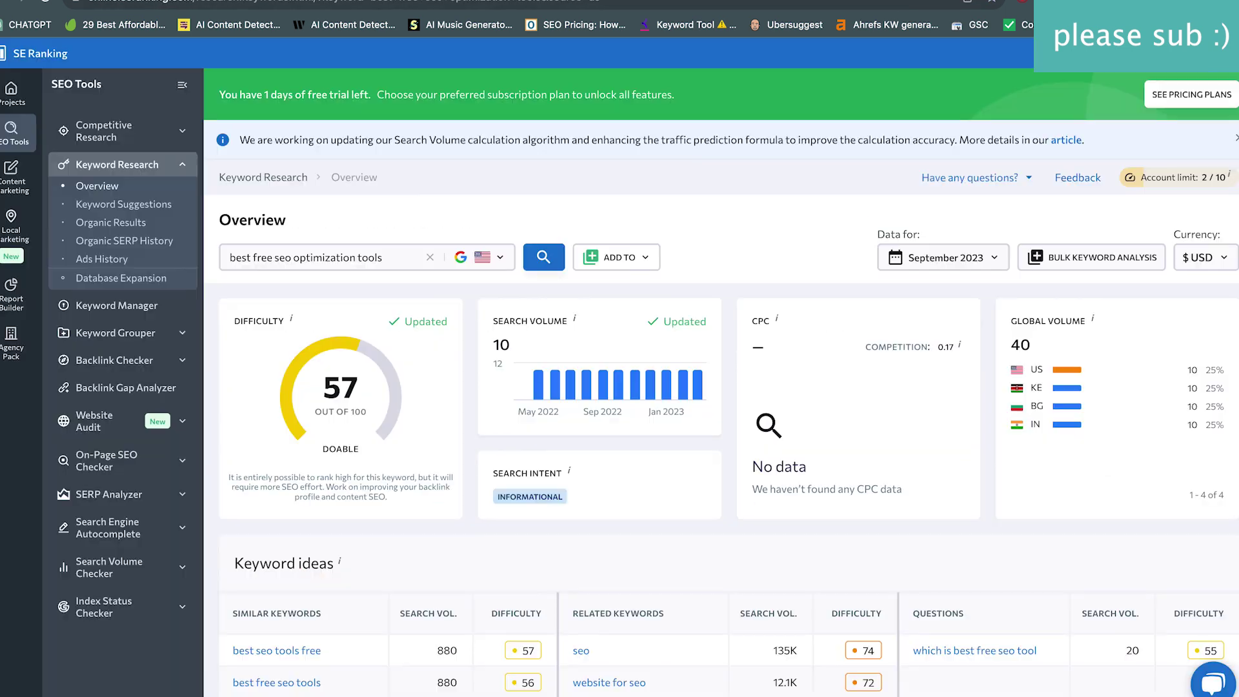
pyautogui.doubleClick(343, 258)
pyautogui.press('BackSpace')
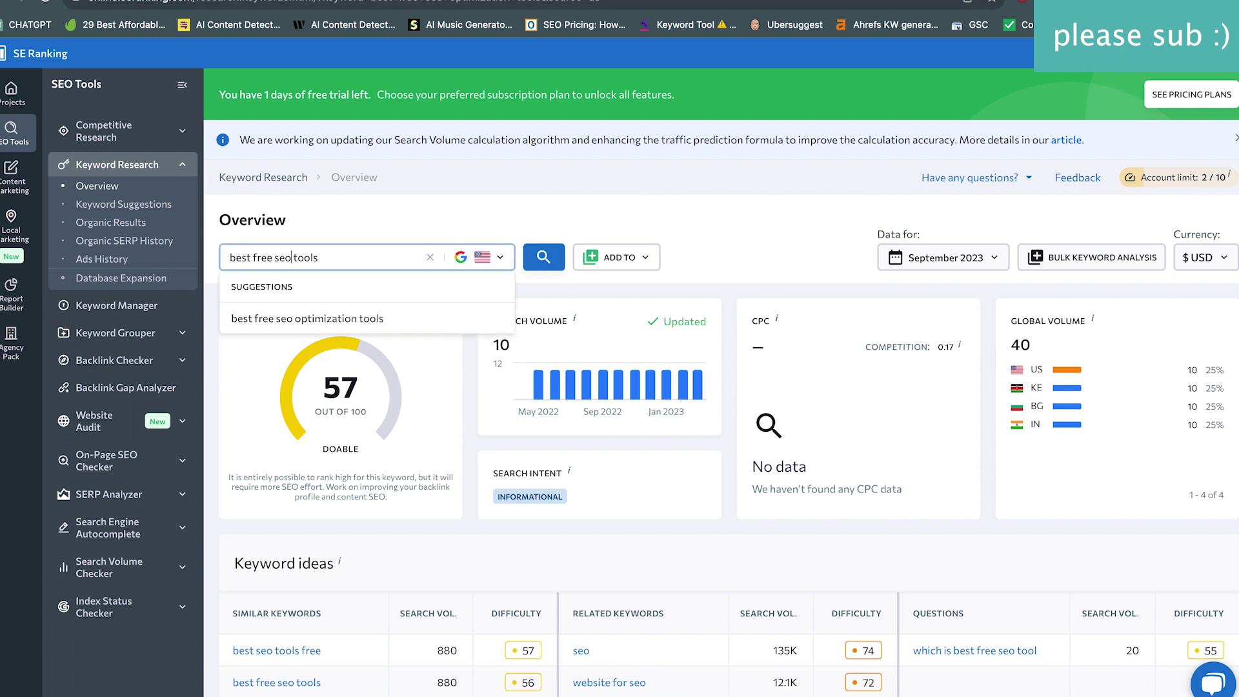
pyautogui.click(543, 258)
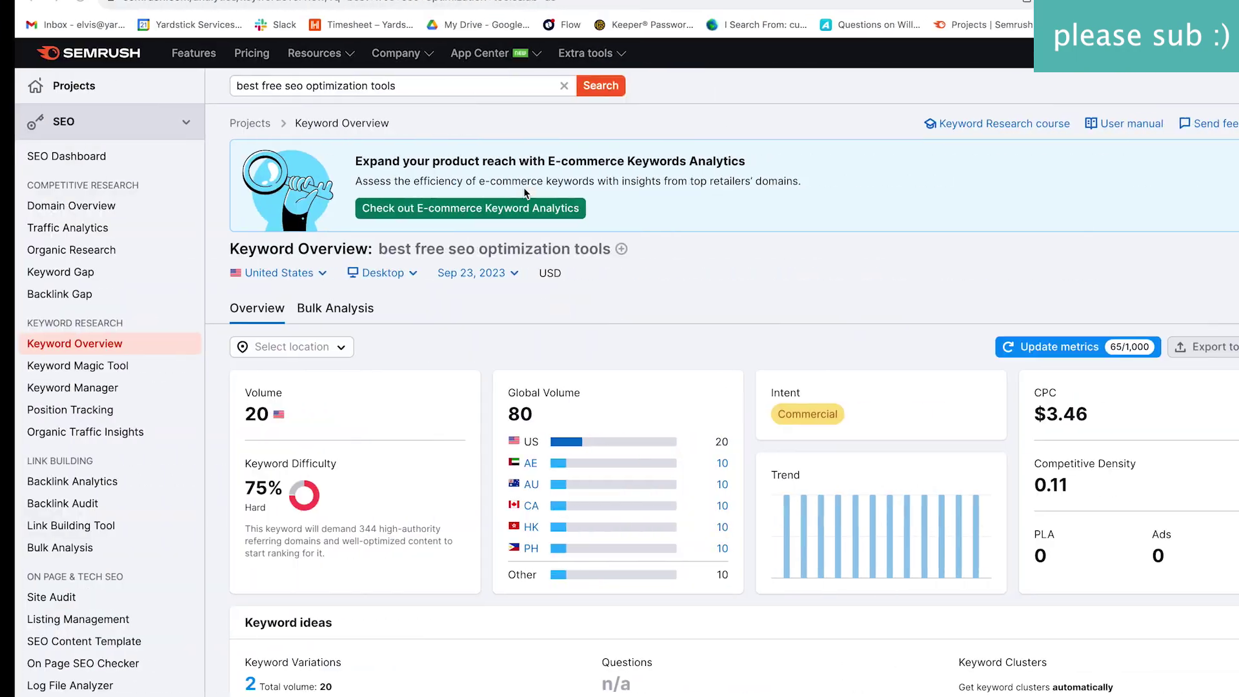
# Look up "best free seo tools" in the Semrush Keyword Overview and review its metrics.
pyautogui.doubleClick(341, 84)
pyautogui.press('BackSpace')
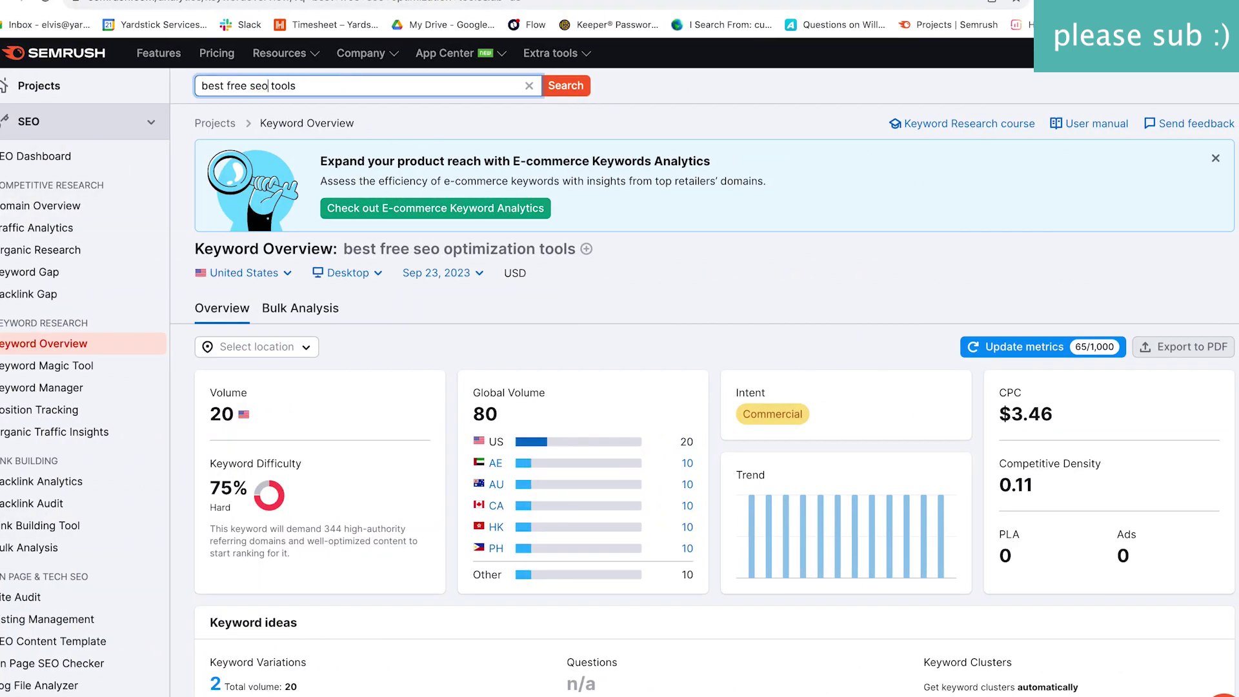
pyautogui.click(554, 88)
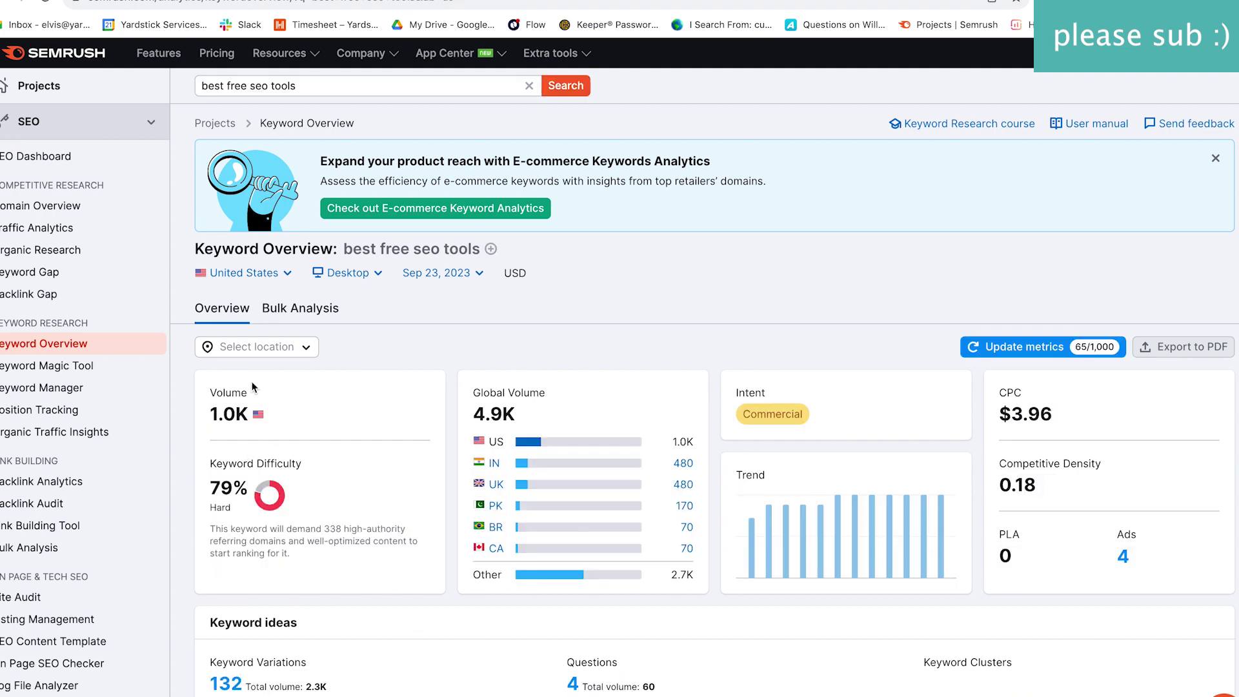
pyautogui.scroll(-1, 494, 368)
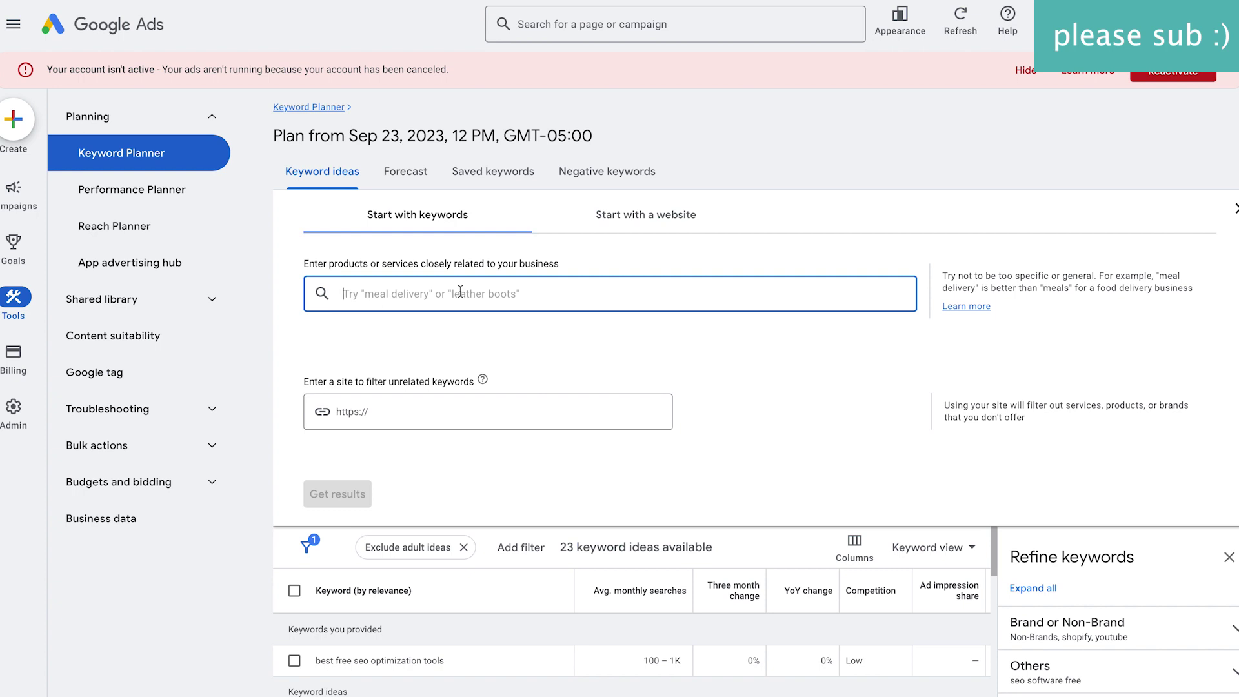
# Get keyword ideas for "crisis manager" in Google Keyword Planner.
pyautogui.write('cris')
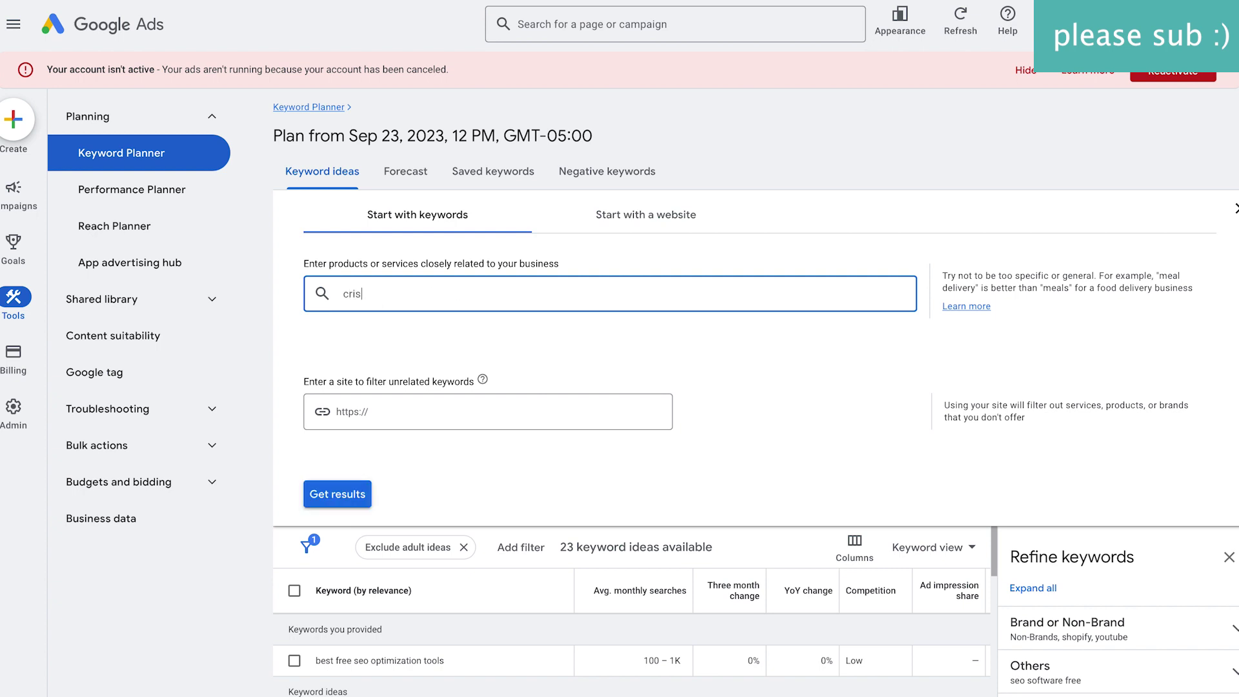
pyautogui.write('is manager')
pyautogui.press('Return')
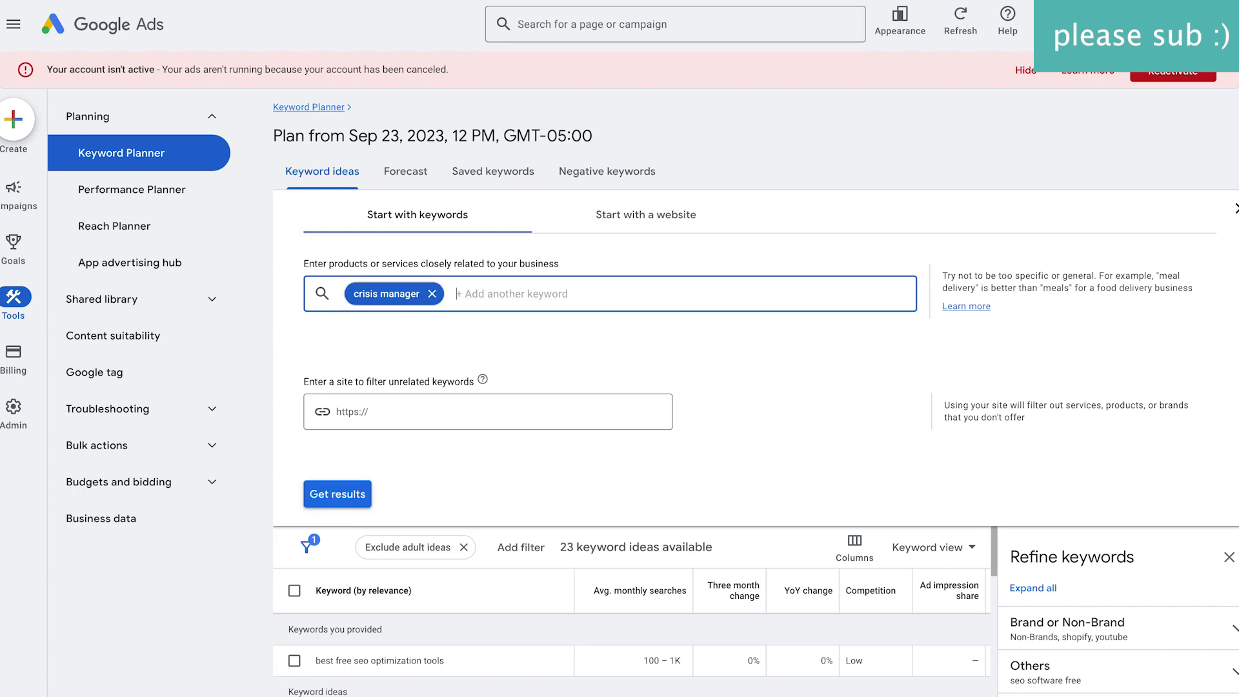
pyautogui.click(355, 503)
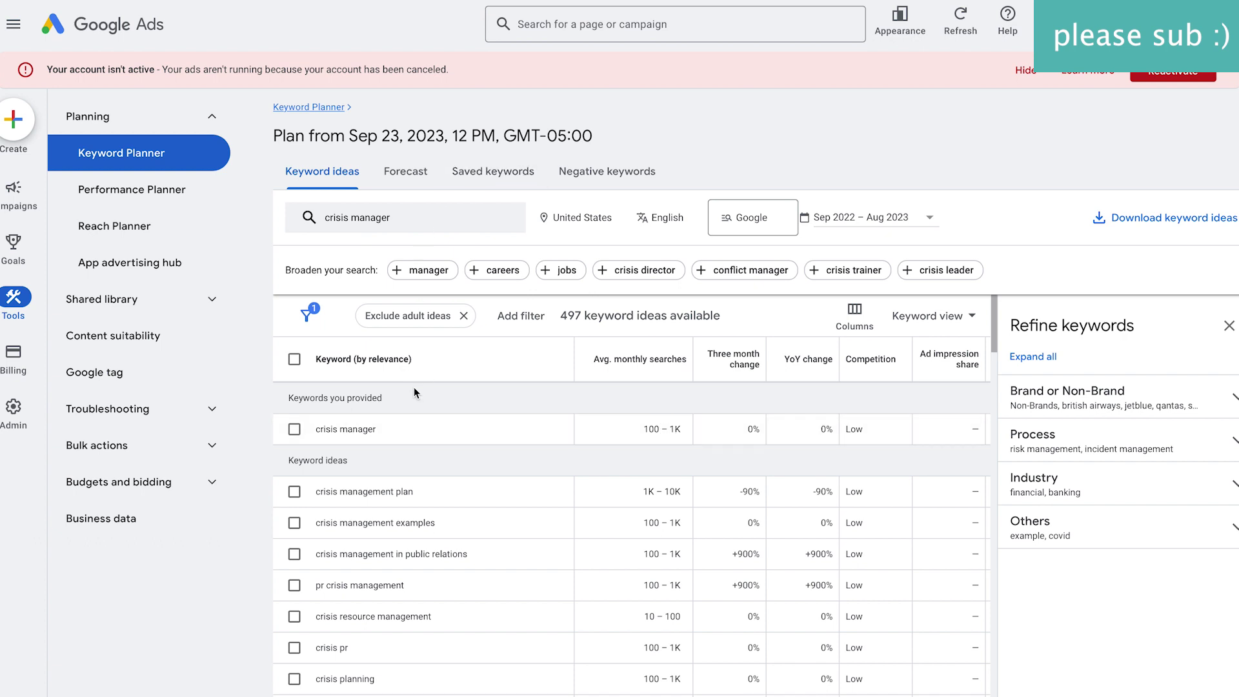
# Copy the provided keyword "crisis manager" and look it up in the Semrush Keyword Overview.
pyautogui.moveTo(393, 436)
pyautogui.mouseDown()
pyautogui.moveTo(317, 428)
pyautogui.moveTo(384, 428)
pyautogui.mouseUp()
pyautogui.hotkey('ctrl', 'c')
pyautogui.click(321, 429)
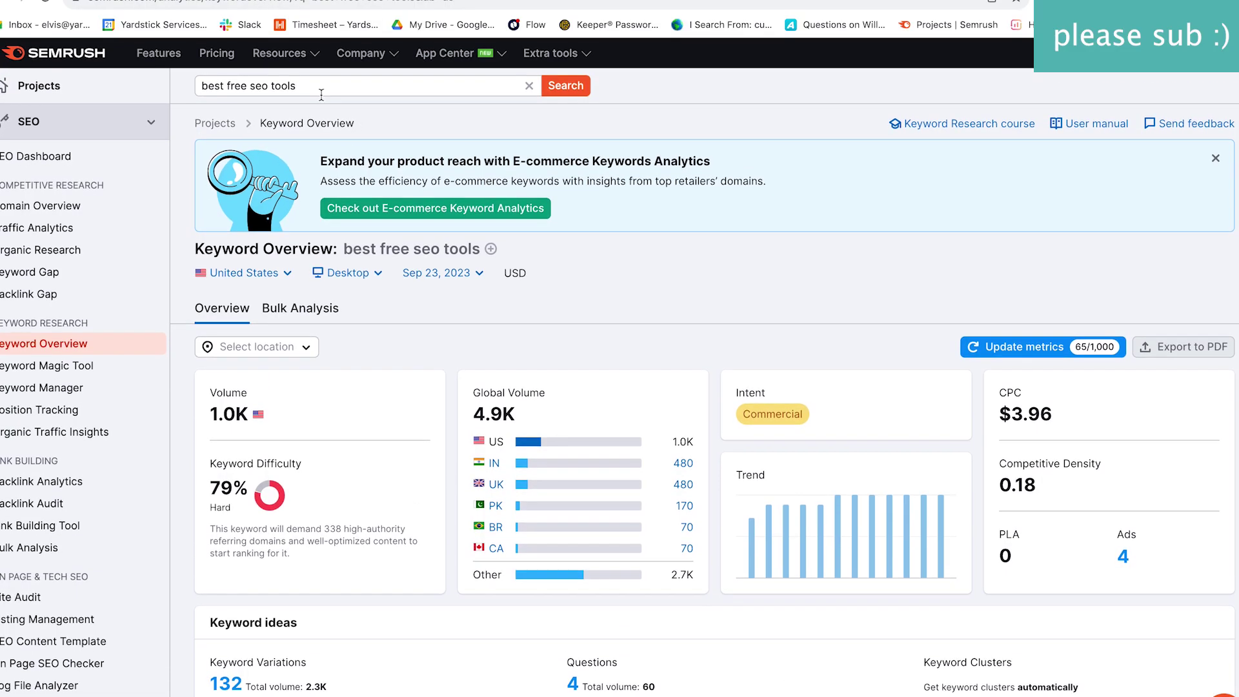
pyautogui.moveTo(322, 87); pyautogui.dragTo(177, 84)
pyautogui.hotkey('ctrl', 'v')
pyautogui.click(566, 86)
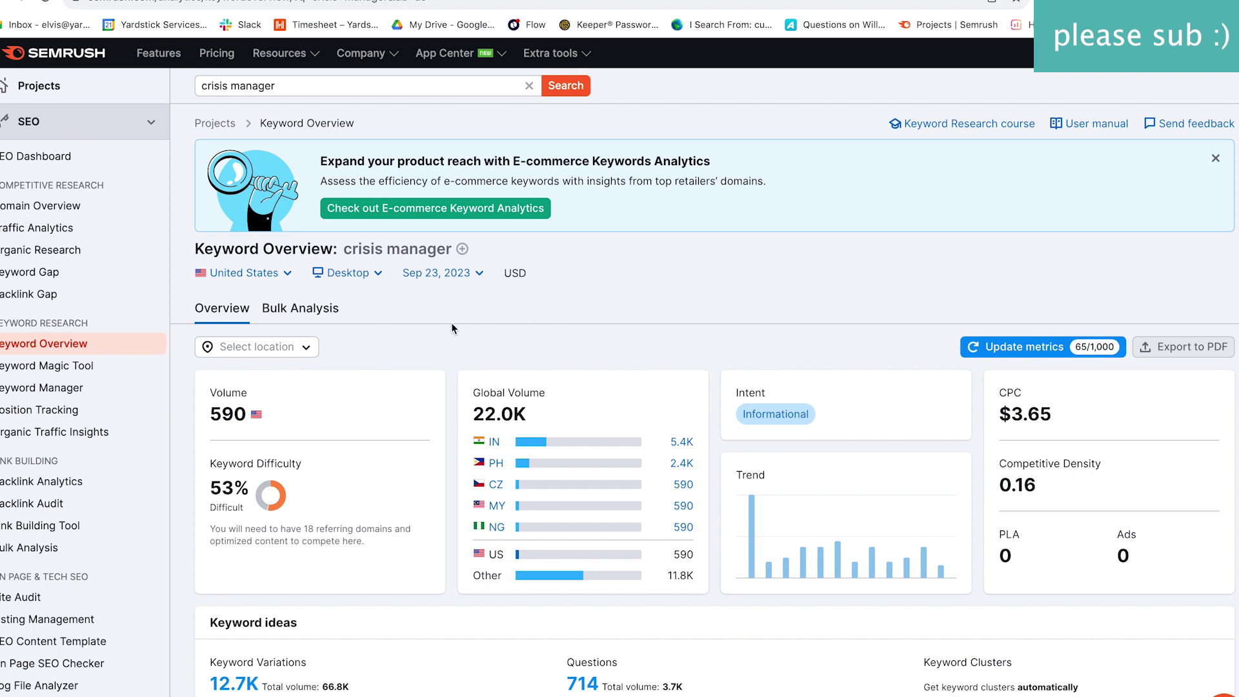
pyautogui.scroll(-1, 390, 400)
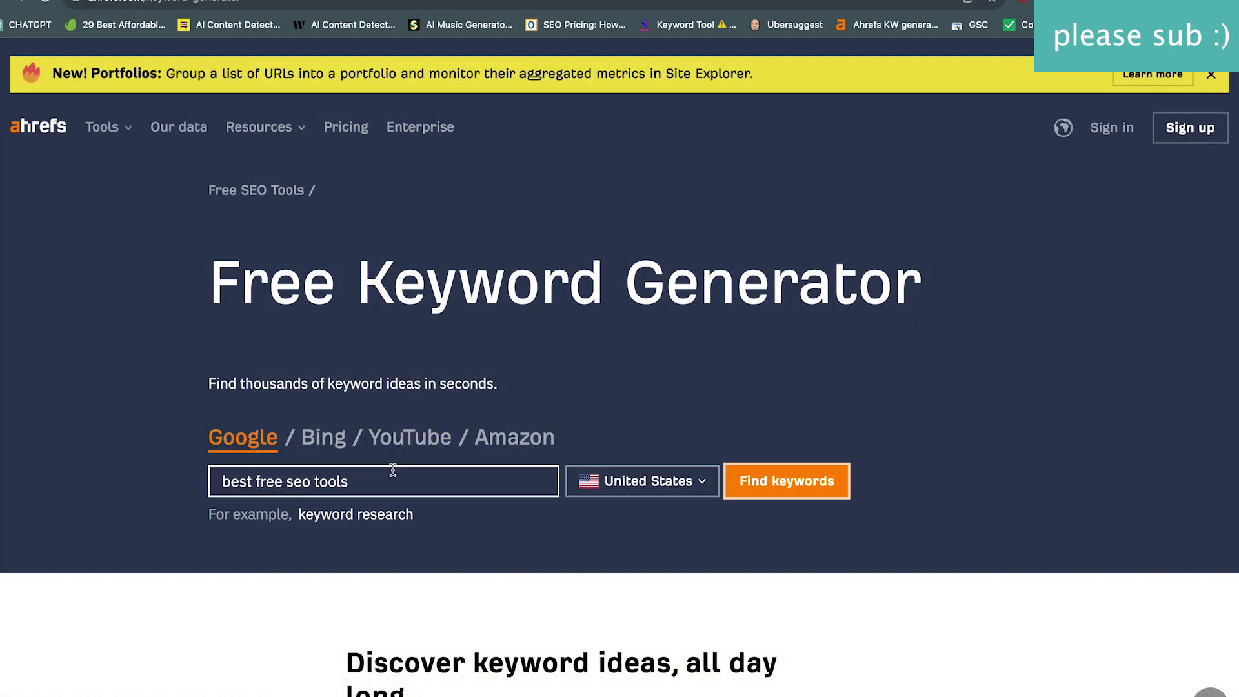
# Find keyword ideas for "crisis manager" in the Ahrefs Free Keyword Generator and highlight the keyword's difficulty score.
pyautogui.tripleClick(393, 470)
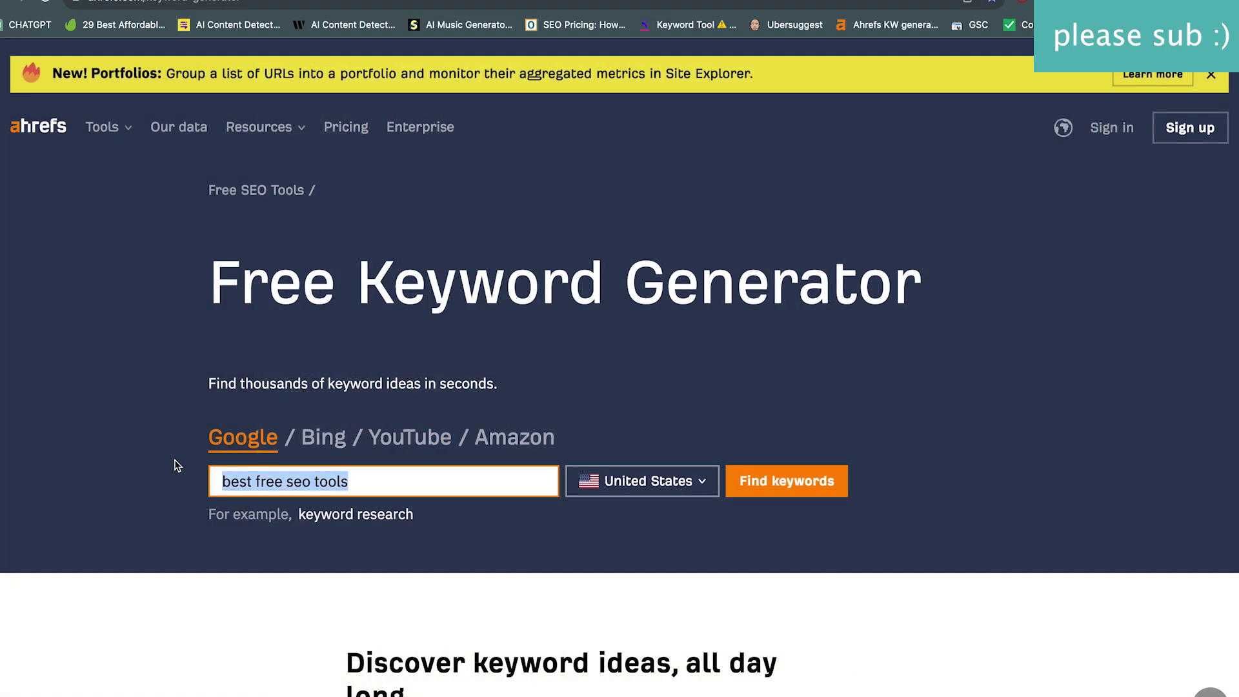
pyautogui.write('crisis manager')
pyautogui.click(765, 486)
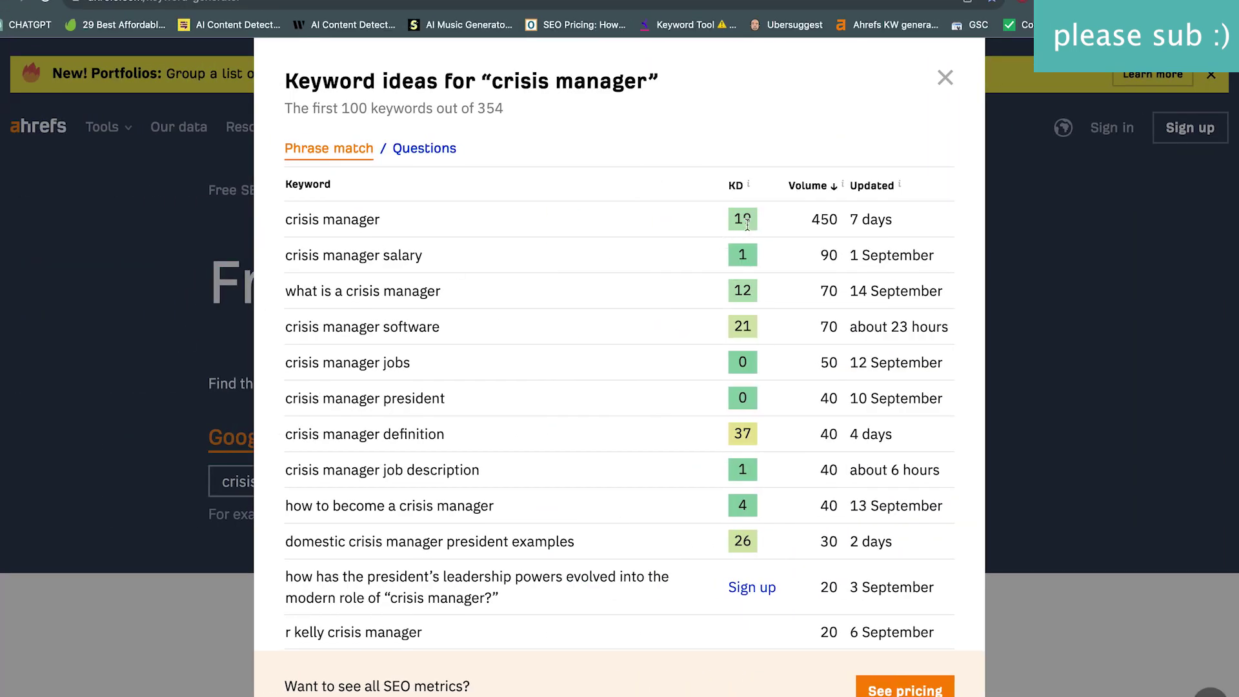
pyautogui.moveTo(735, 221); pyautogui.dragTo(760, 220)
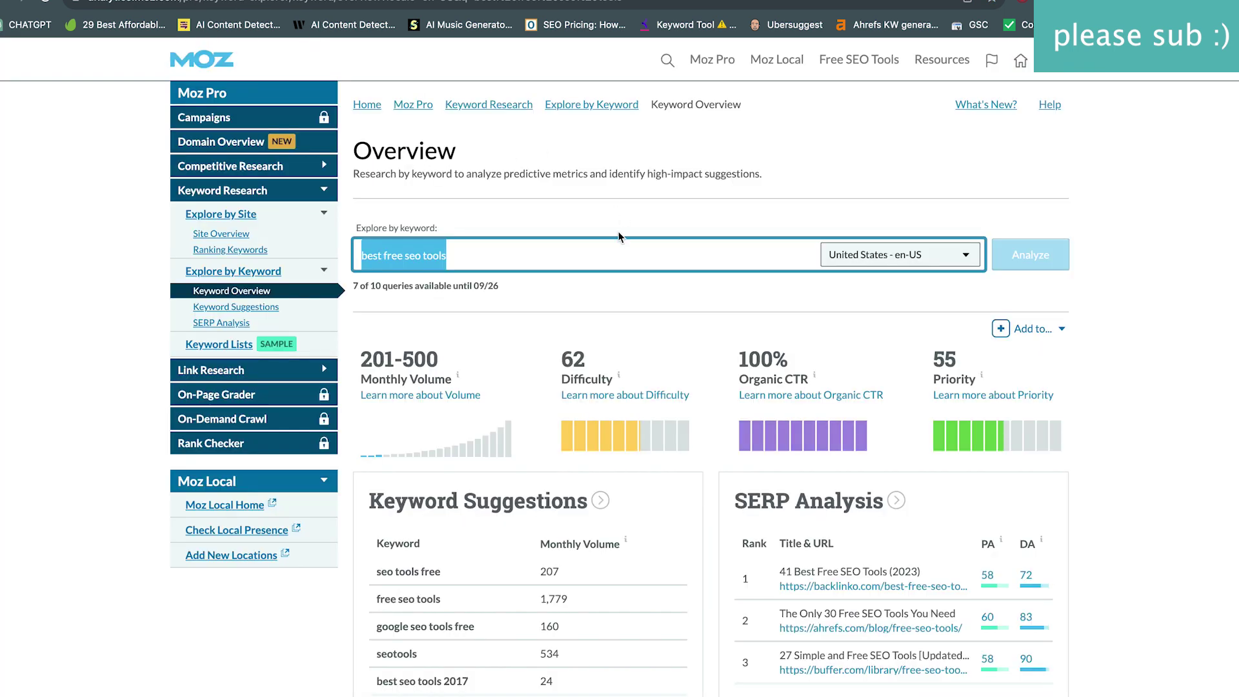
# Analyze "crisis manager" in the Moz keyword overview, compare with the Ahrefs ideas and highlight its monthly volume.
pyautogui.hotkey('ctrl', 'v')
pyautogui.click(1044, 258)
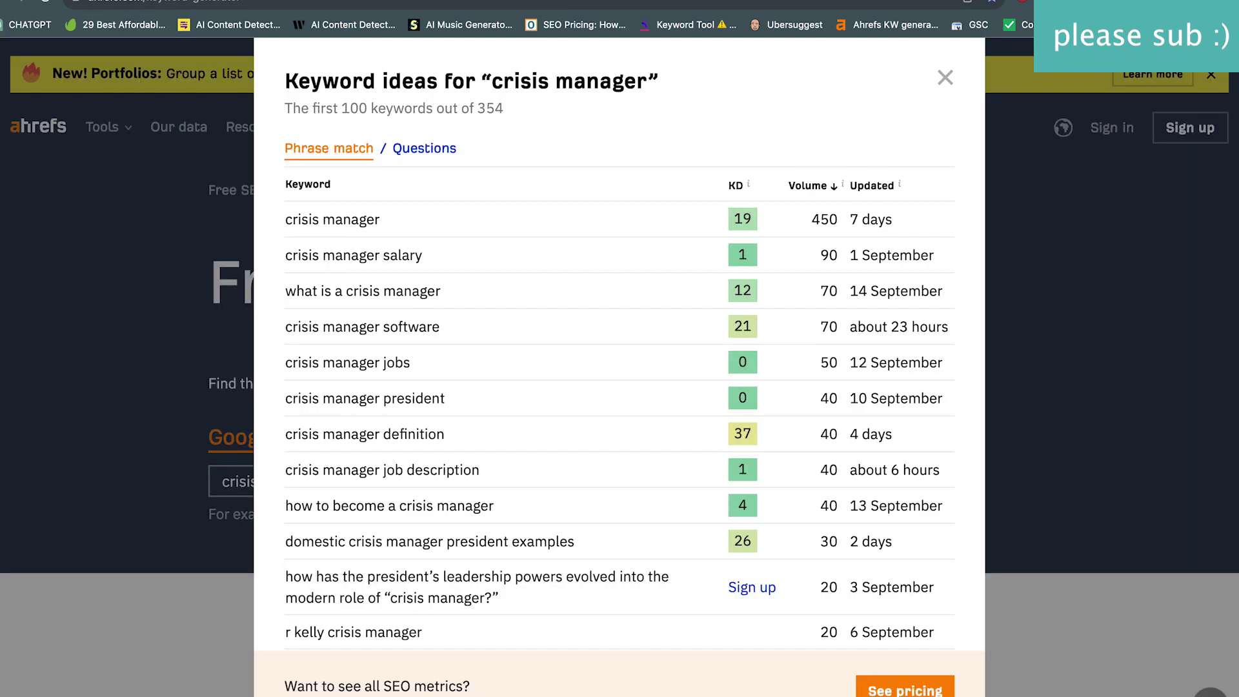
pyautogui.click(219, 1)
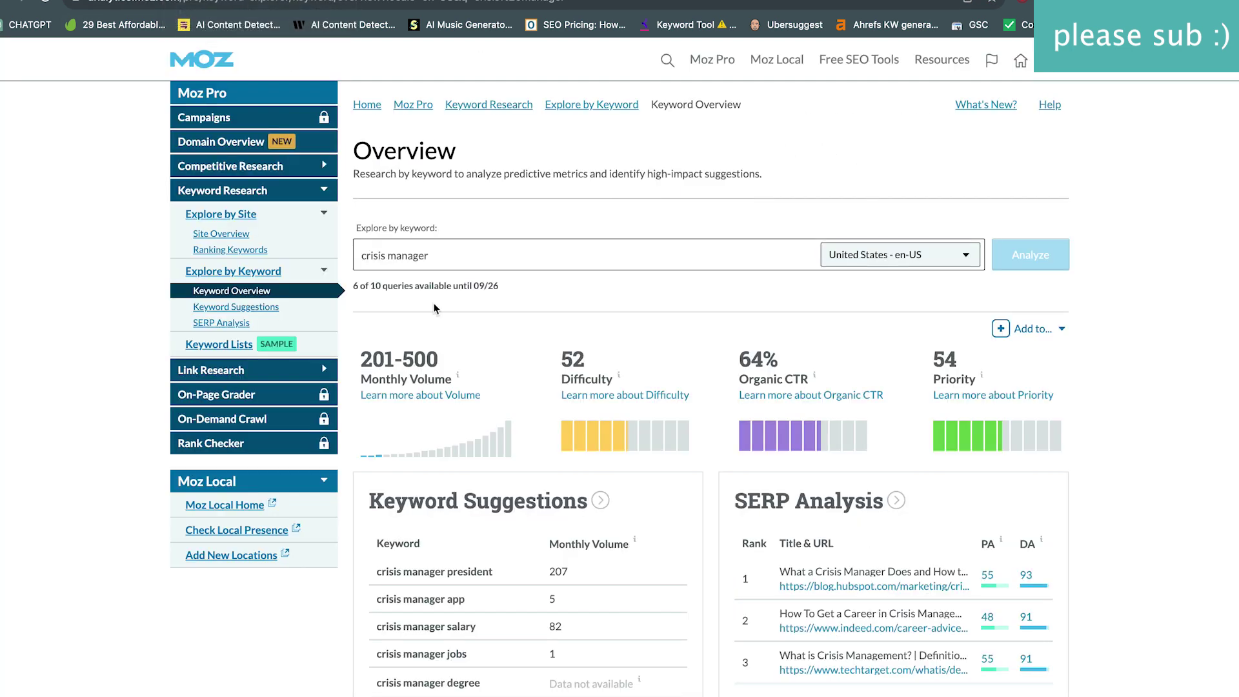
pyautogui.moveTo(444, 361); pyautogui.dragTo(359, 359)
pyautogui.click(395, 347)
# Look up "crisis manager" in the Ubersuggest keyword overview and review its search volume chart and keyword ideas section.
pyautogui.click(374, 2)
pyautogui.tripleClick(376, 168)
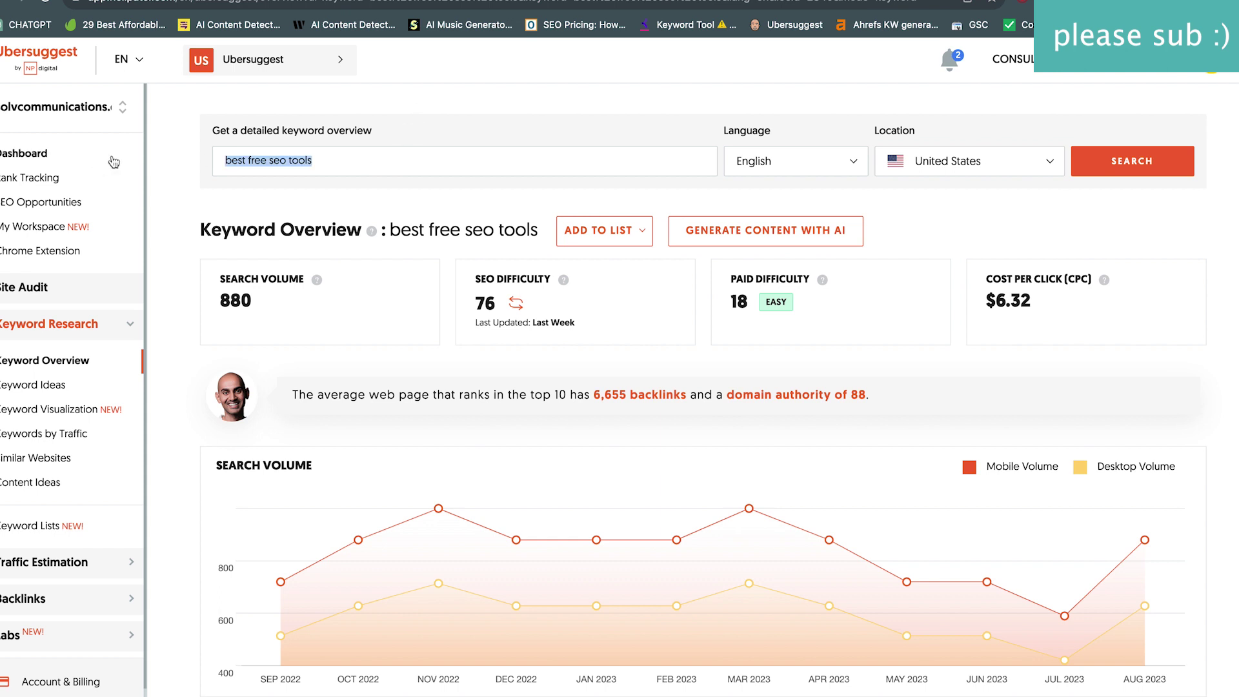
pyautogui.hotkey('ctrl', 'v')
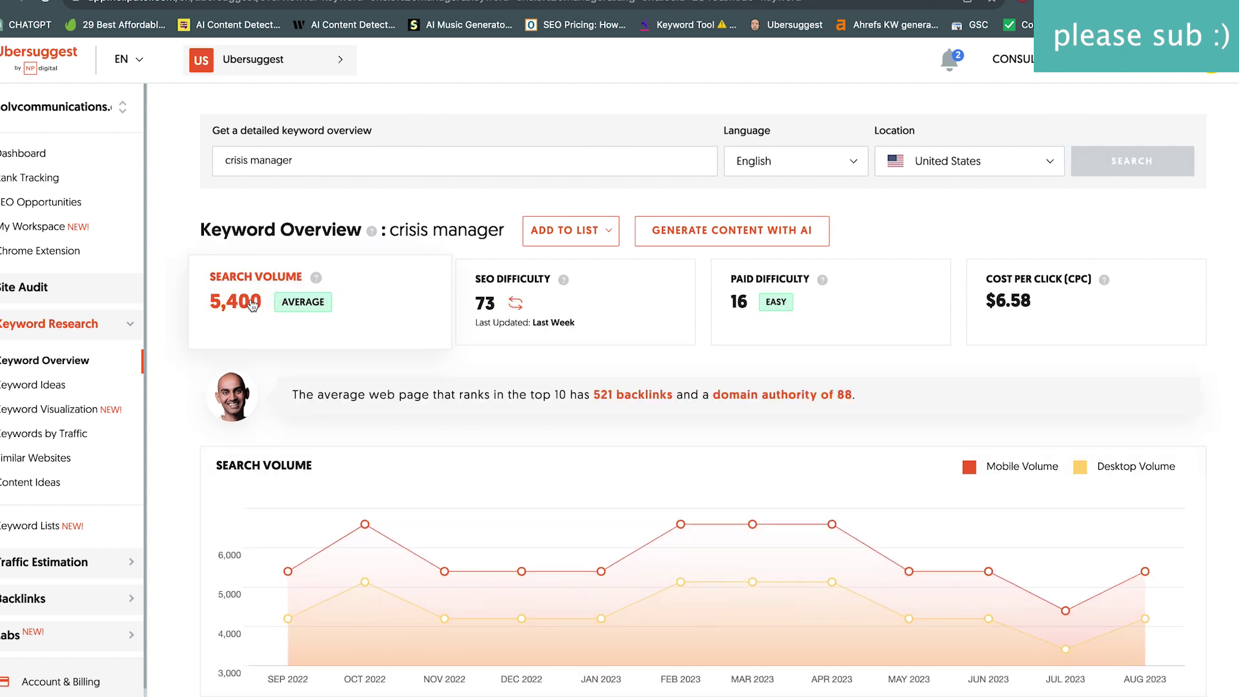
pyautogui.scroll(-4, 168, 274)
pyautogui.scroll(-5, 174, 273)
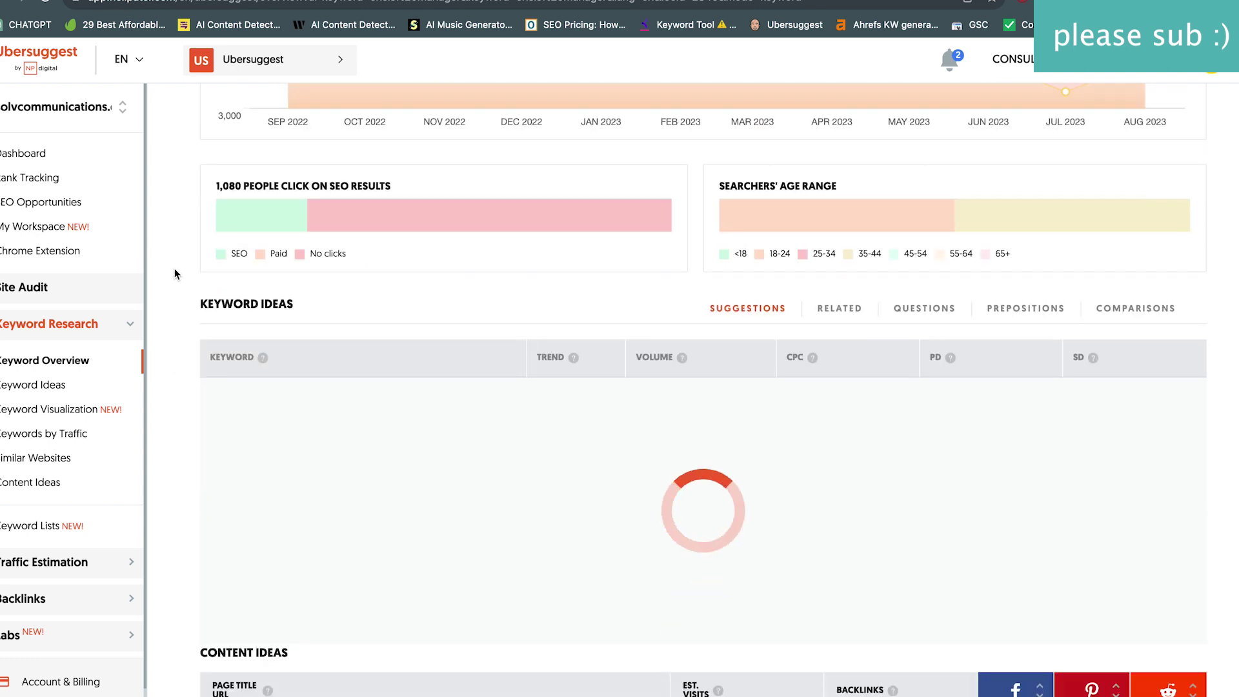
pyautogui.scroll(3, 174, 269)
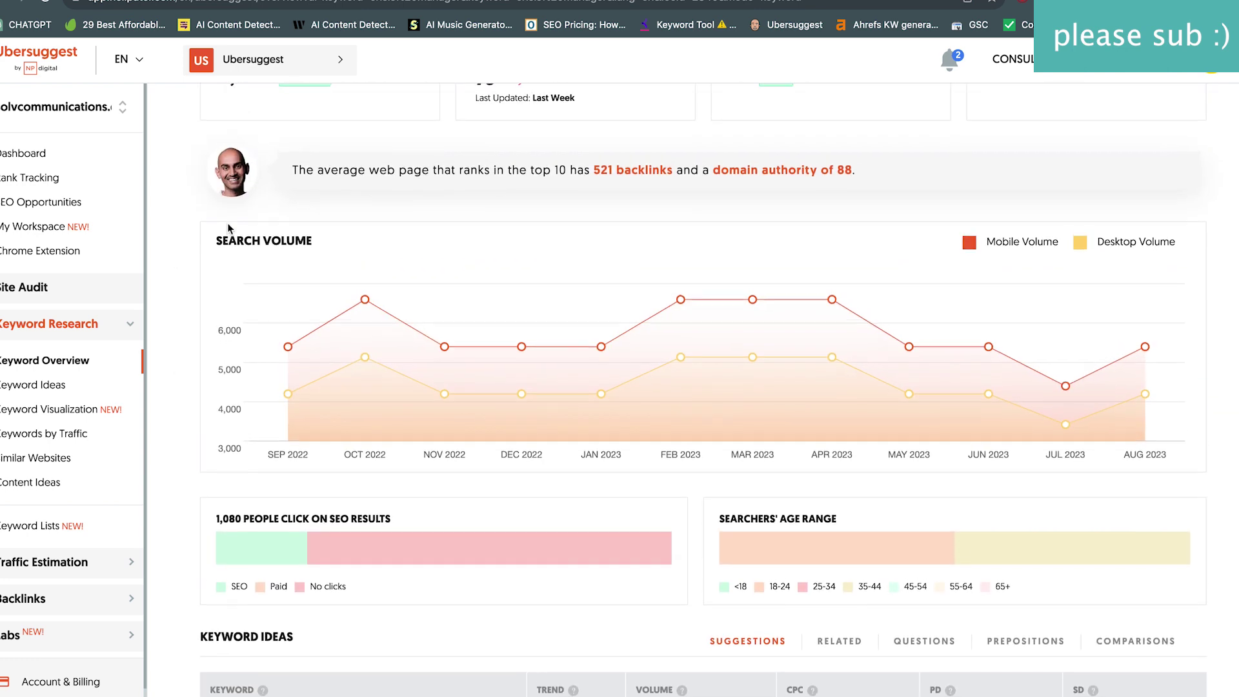
# Look up "crisis manager" in the SE Ranking keyword research overview in place of the earlier keyword.
pyautogui.scroll(2, 184, 234)
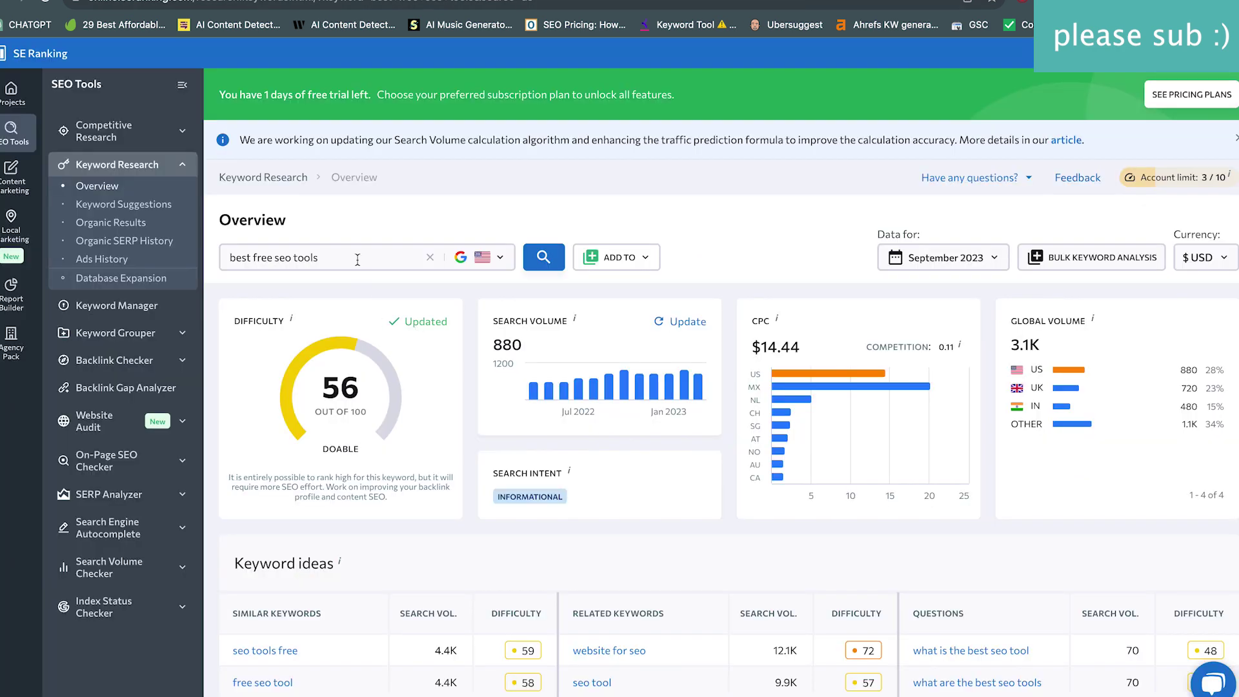
pyautogui.tripleClick(357, 259)
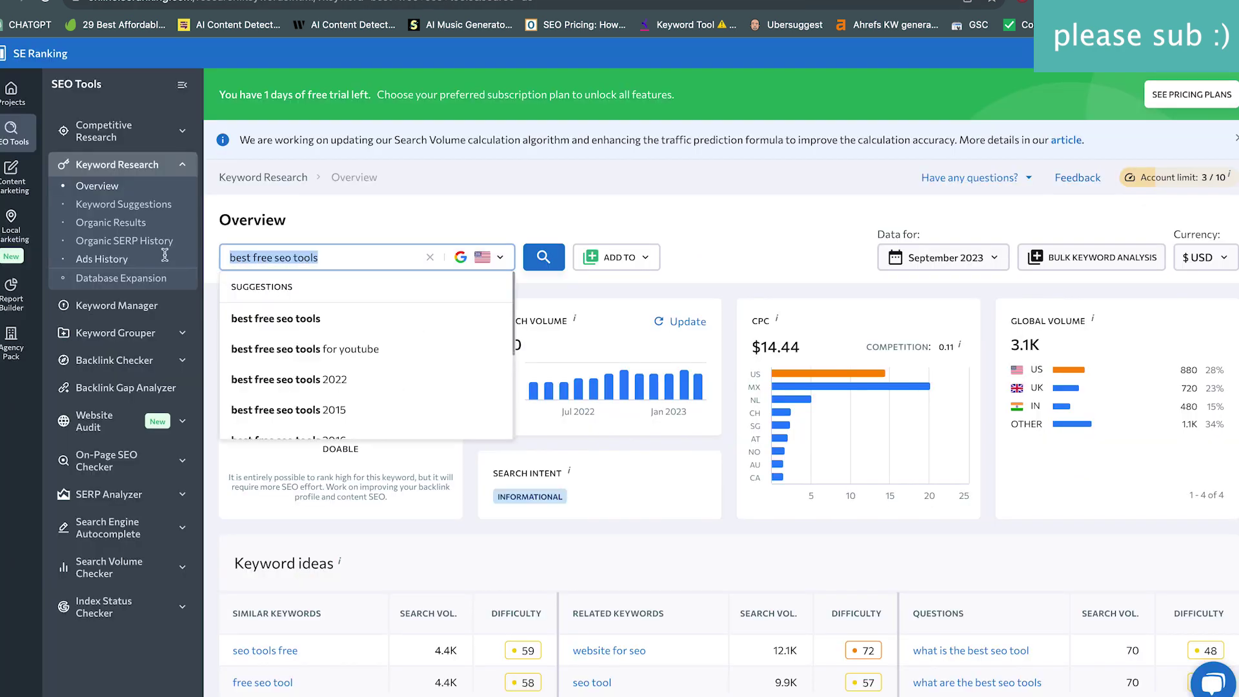
pyautogui.write('crisis manager')
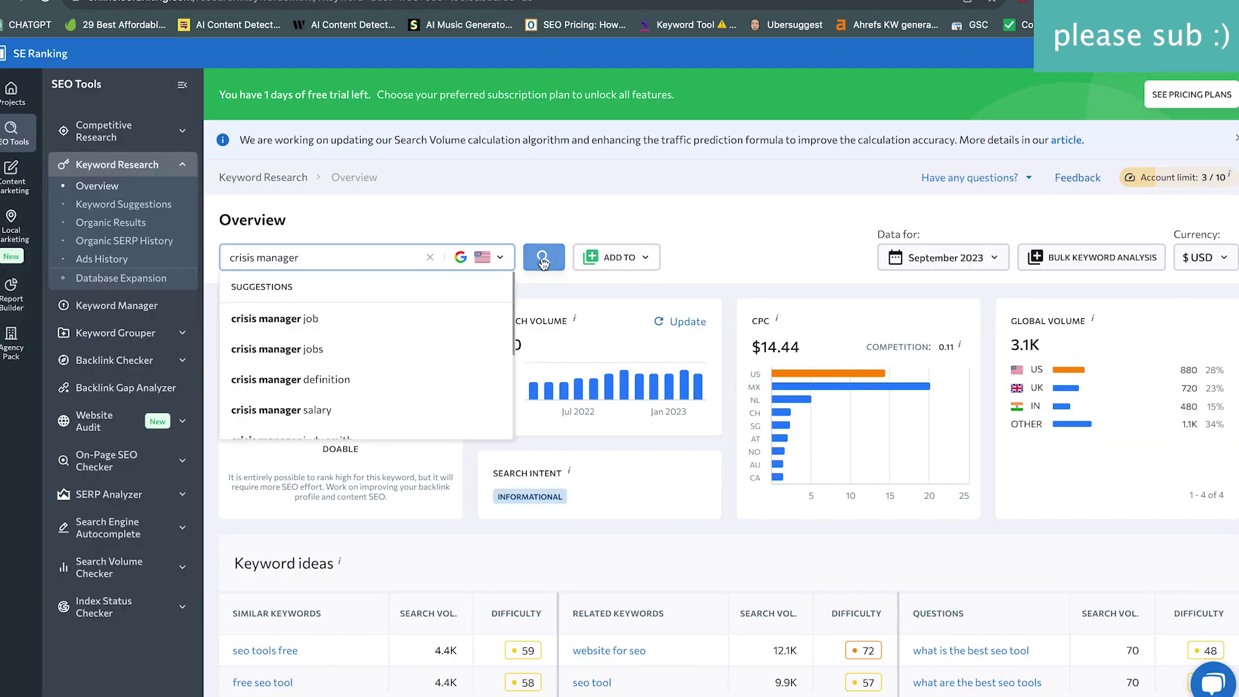
pyautogui.click(543, 261)
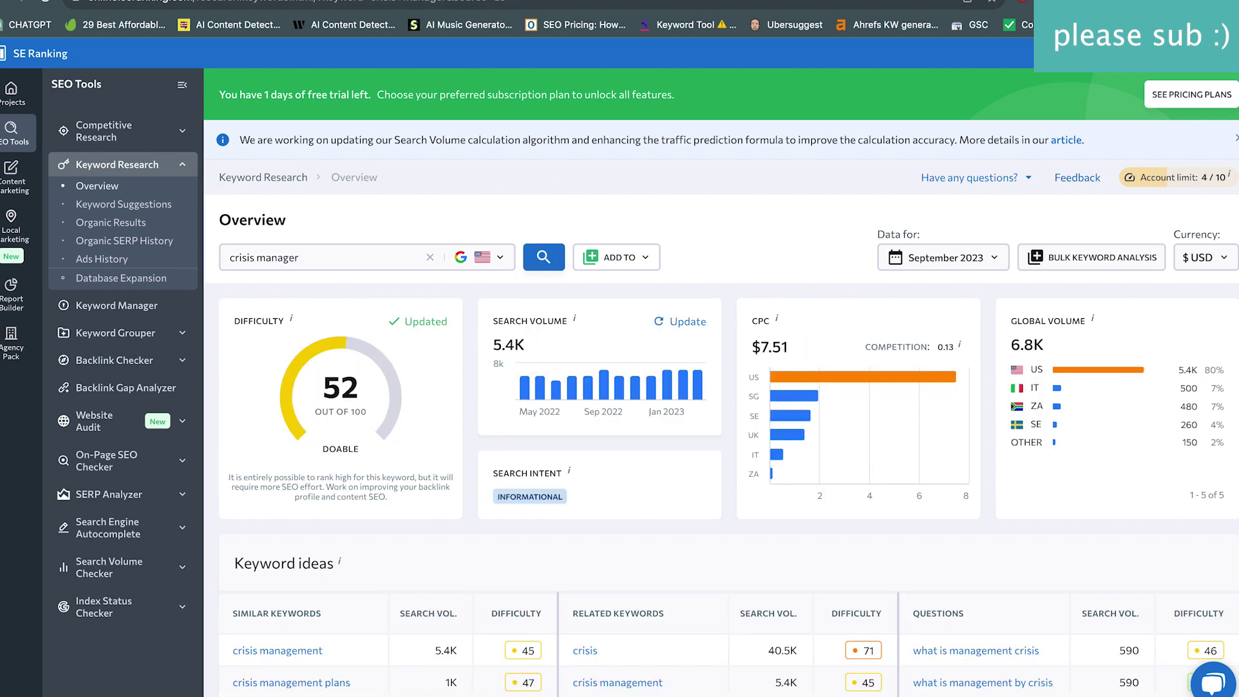
# Compare the "crisis manager" volume and difficulty figures across the open Ubersuggest, Ahrefs and Moz results.
pyautogui.hotkey('ctrl', 'Tab')
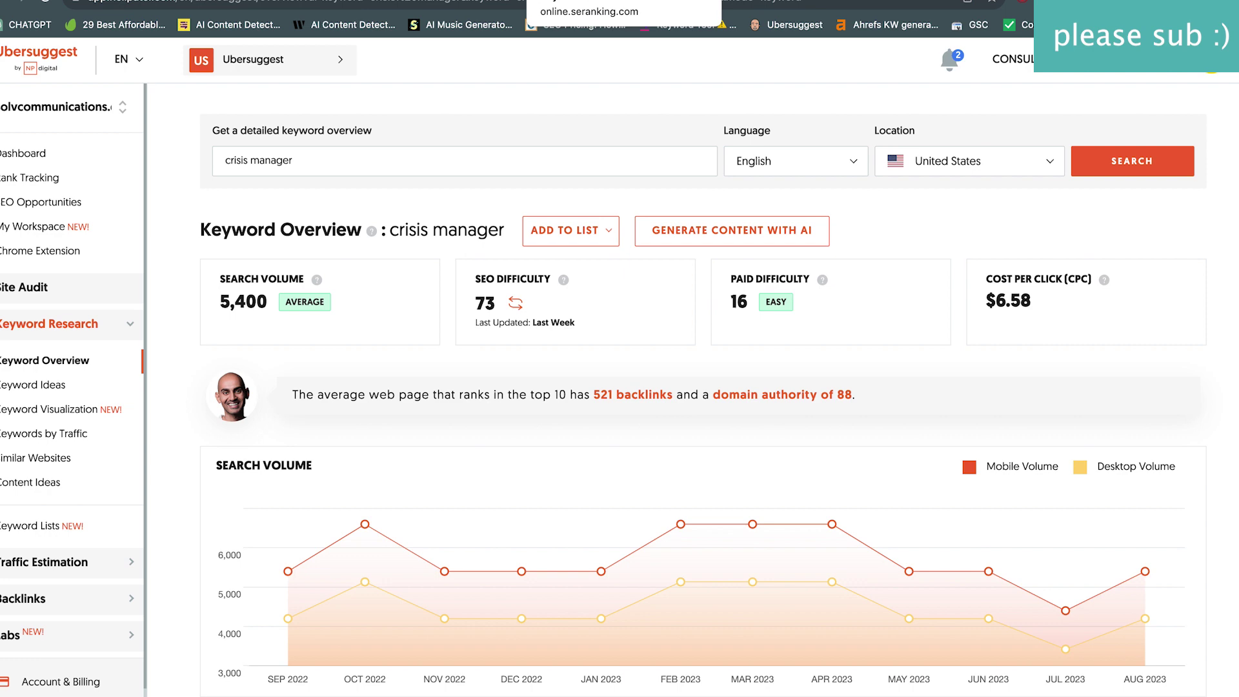
pyautogui.hotkey('ctrl', 'shift', 'Tab')
pyautogui.hotkey('ctrl', 'shift', 'Tab')
pyautogui.hotkey('ctrl', 'shift', 'Tab')
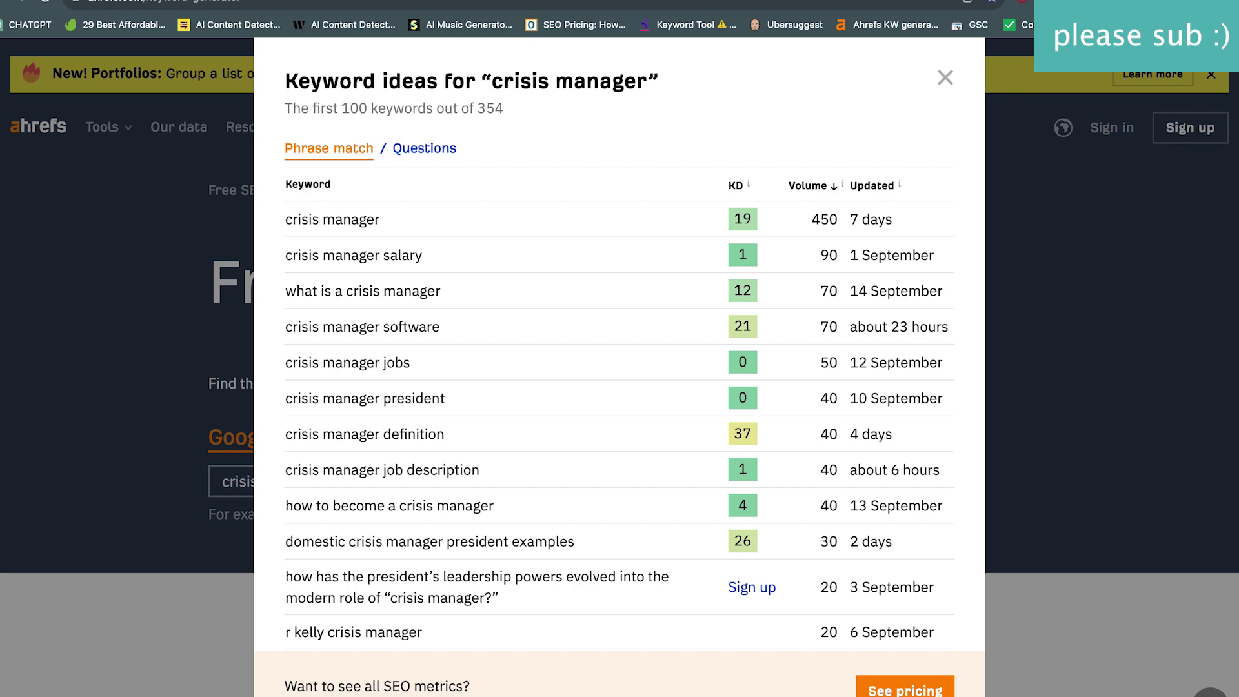
pyautogui.hotkey('ctrl', 'Tab')
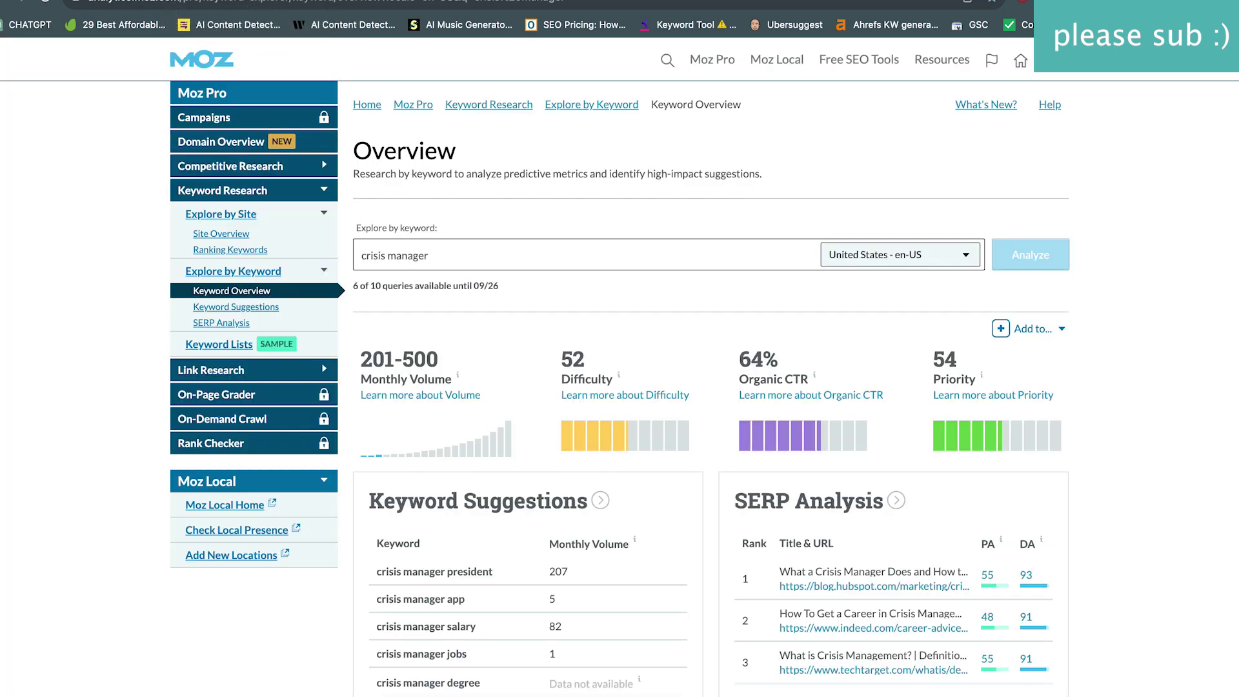
pyautogui.hotkey('ctrl', 'Tab')
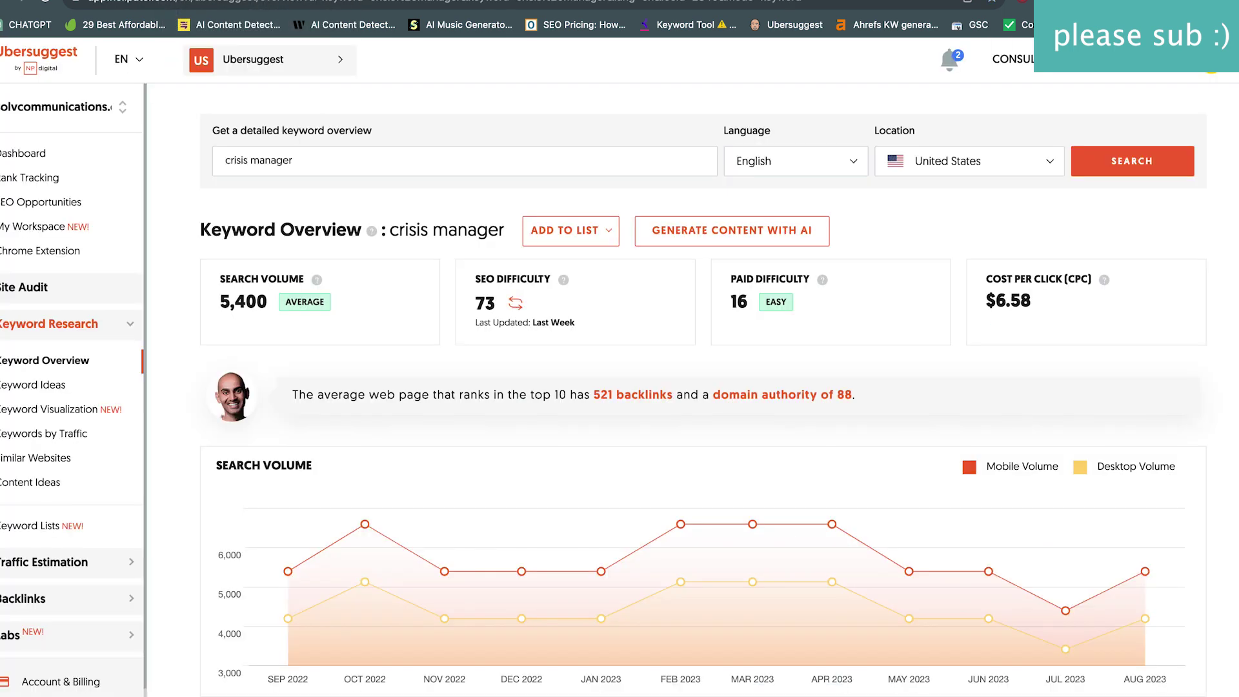
# Switch to Google Keyword Planner, enter and copy the keyword "digital workplace strategy", and get its results.
pyautogui.hotkey('ctrl', 'Tab')
pyautogui.click(404, 226)
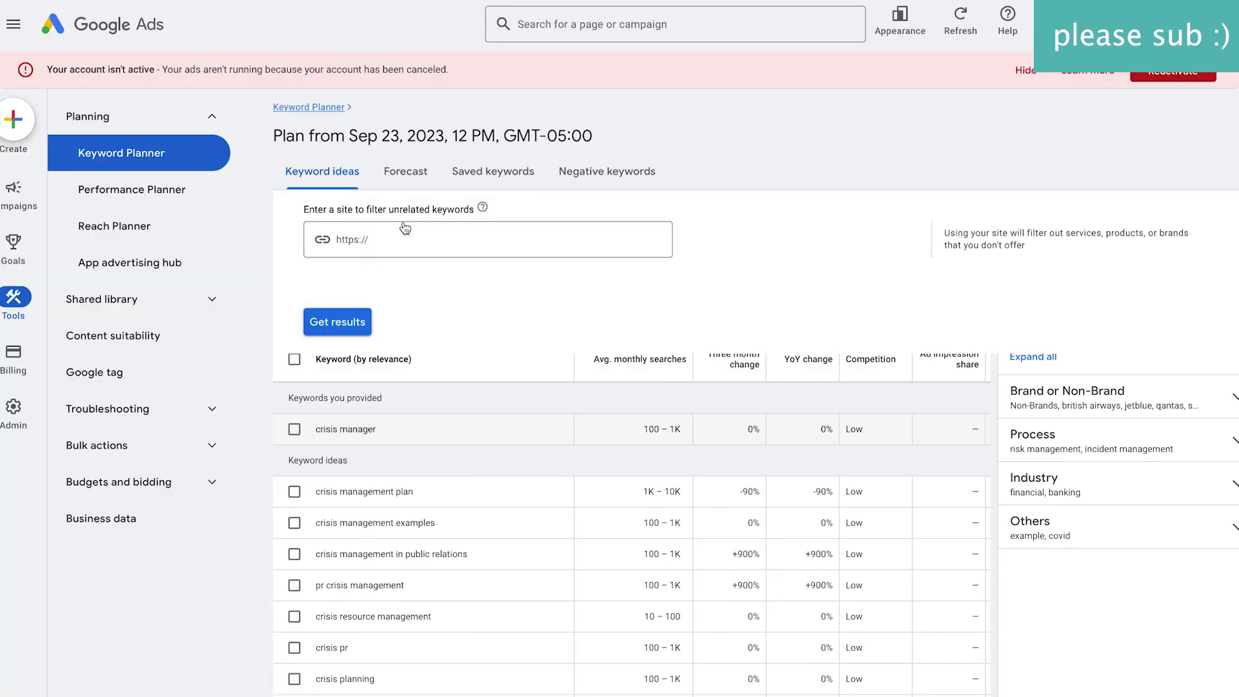
pyautogui.click(430, 293)
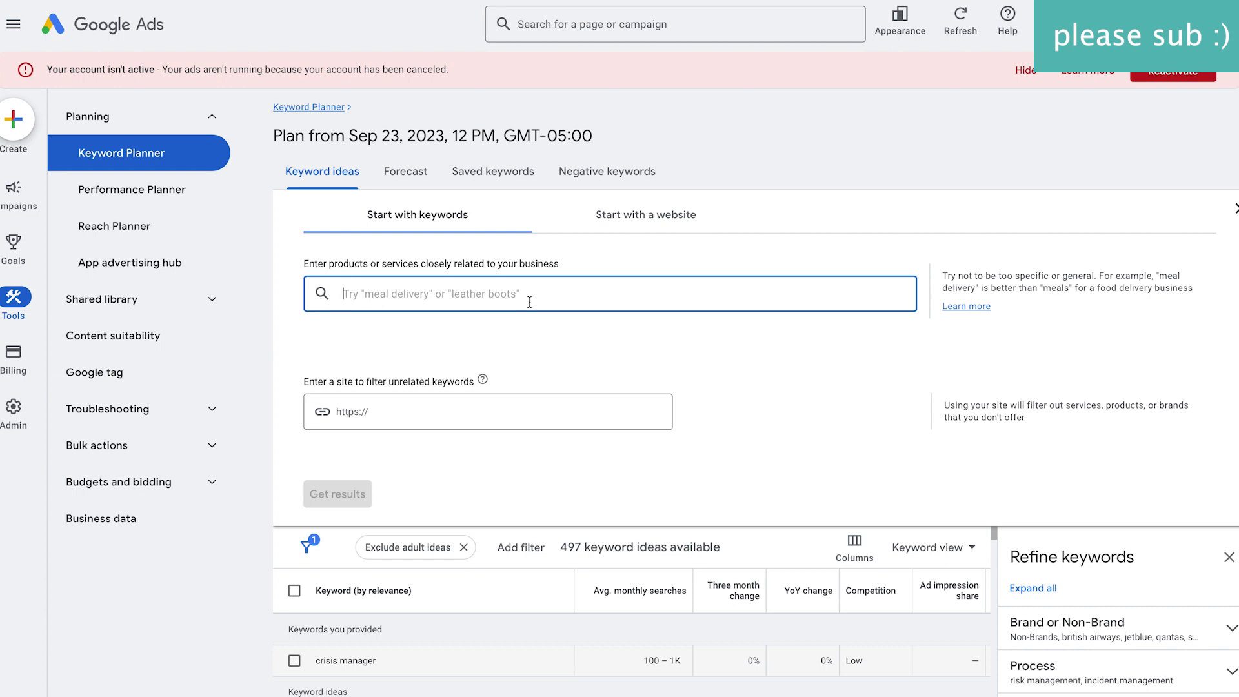
pyautogui.write('digital')
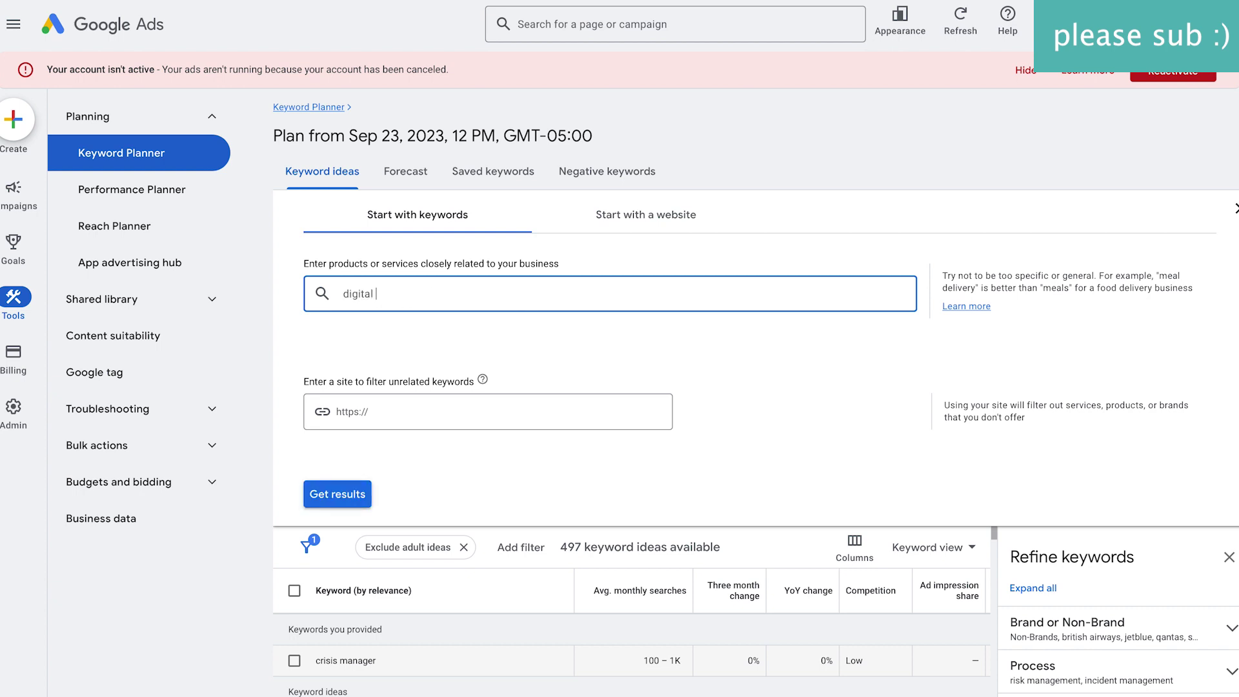
pyautogui.write(' workplace strategy')
pyautogui.moveTo(470, 294); pyautogui.dragTo(208, 297)
pyautogui.hotkey('ctrl', 'c')
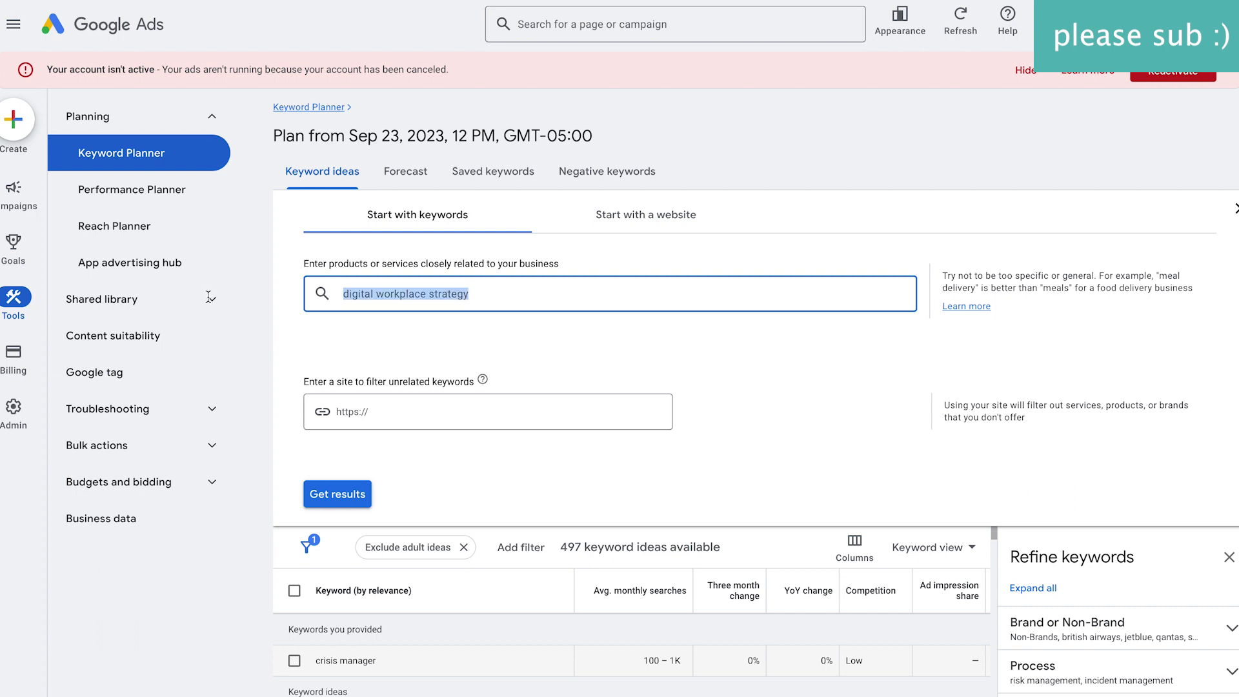
pyautogui.click(238, 297)
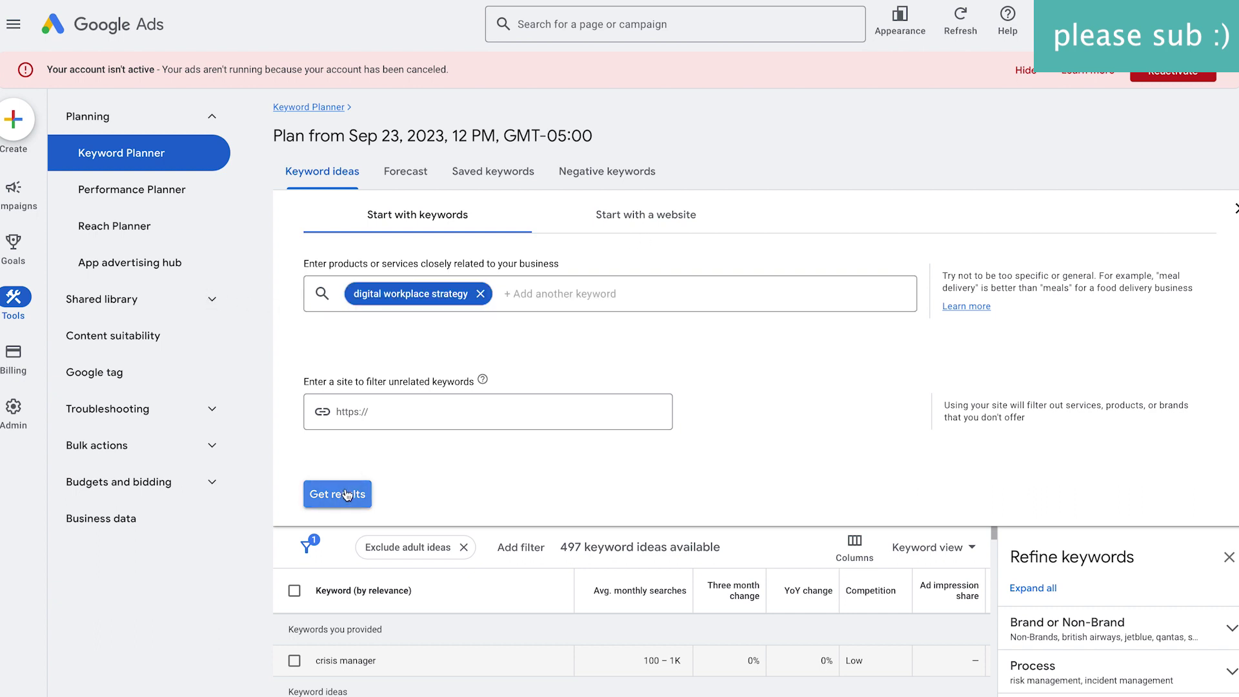
pyautogui.click(347, 494)
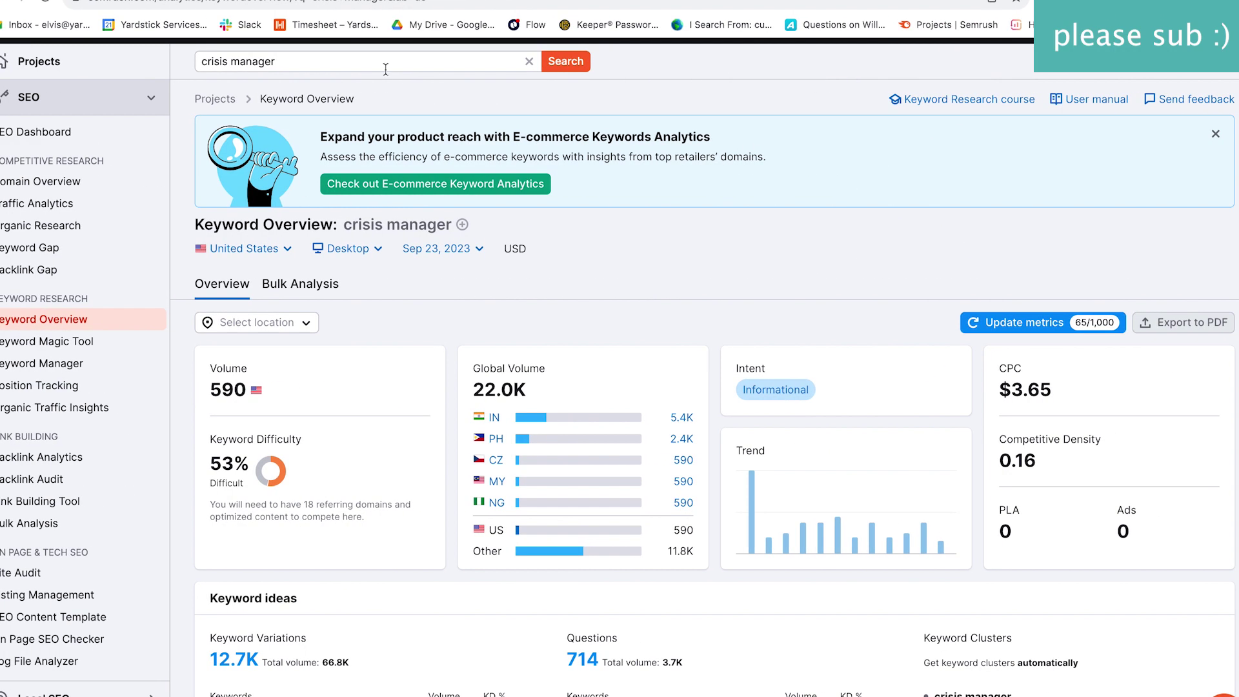
# Look up "digital workplace strategy" in the Semrush Keyword Overview and highlight its difficulty rating label.
pyautogui.click(385, 69)
pyautogui.scroll(1, 572, 300)
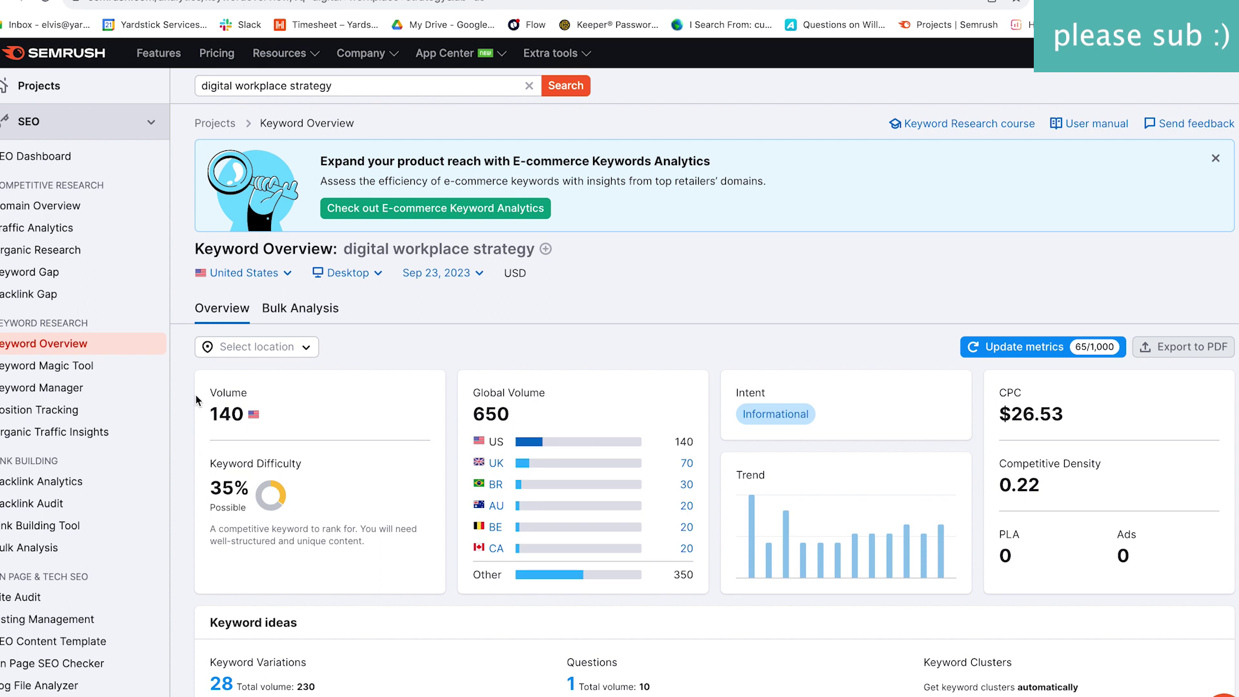
pyautogui.moveTo(209, 508); pyautogui.dragTo(253, 513)
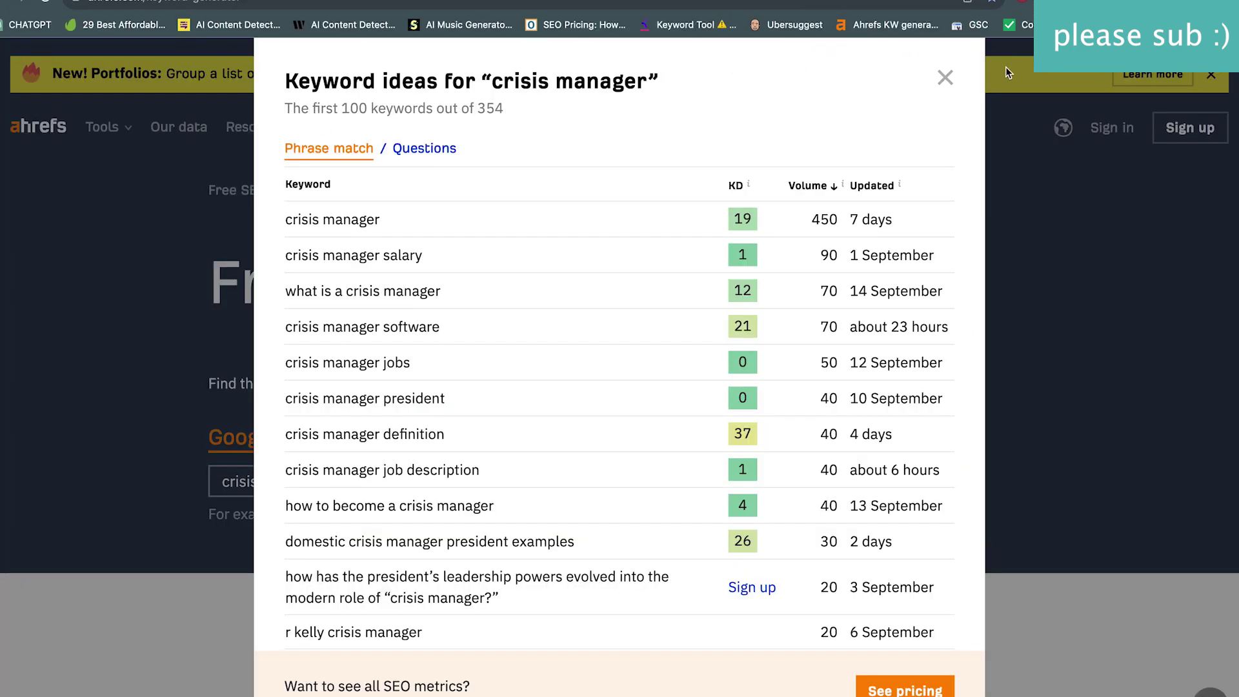
# Find keyword ideas for "digital workplace strategy" in the Ahrefs Free Keyword Generator, passing the human verification, and highlight the keyword's difficulty score.
pyautogui.click(945, 77)
pyautogui.tripleClick(332, 484)
pyautogui.hotkey('ctrl', 'v')
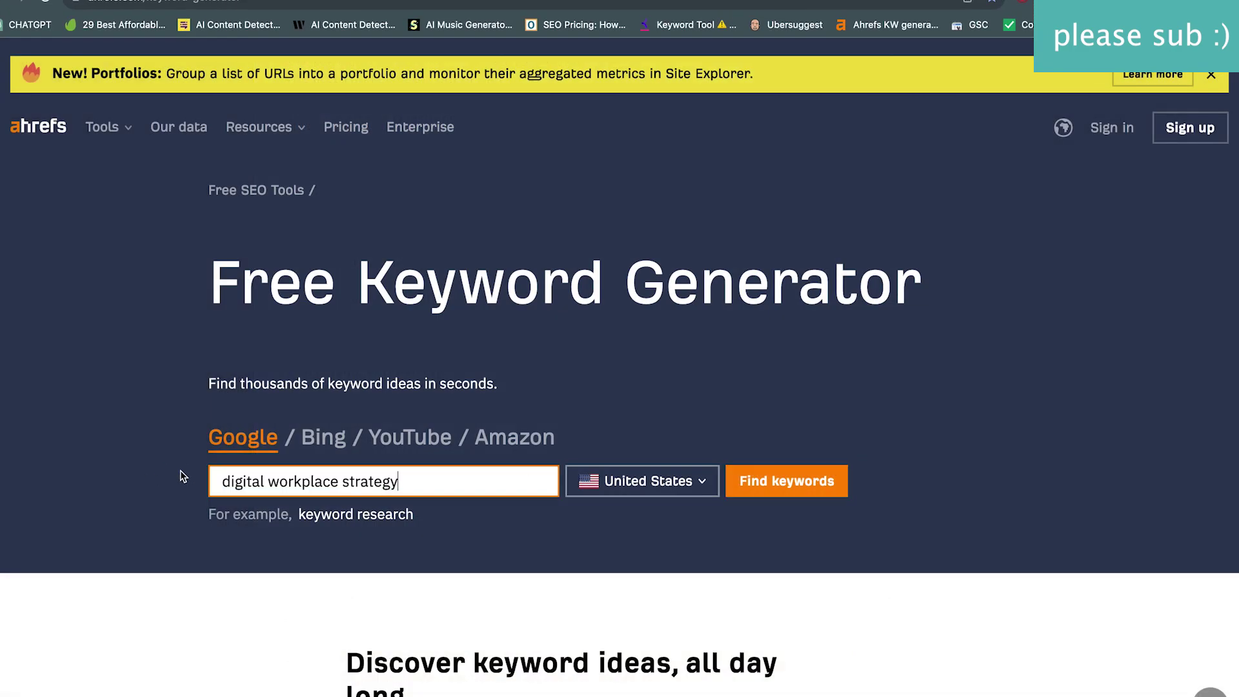
pyautogui.click(764, 481)
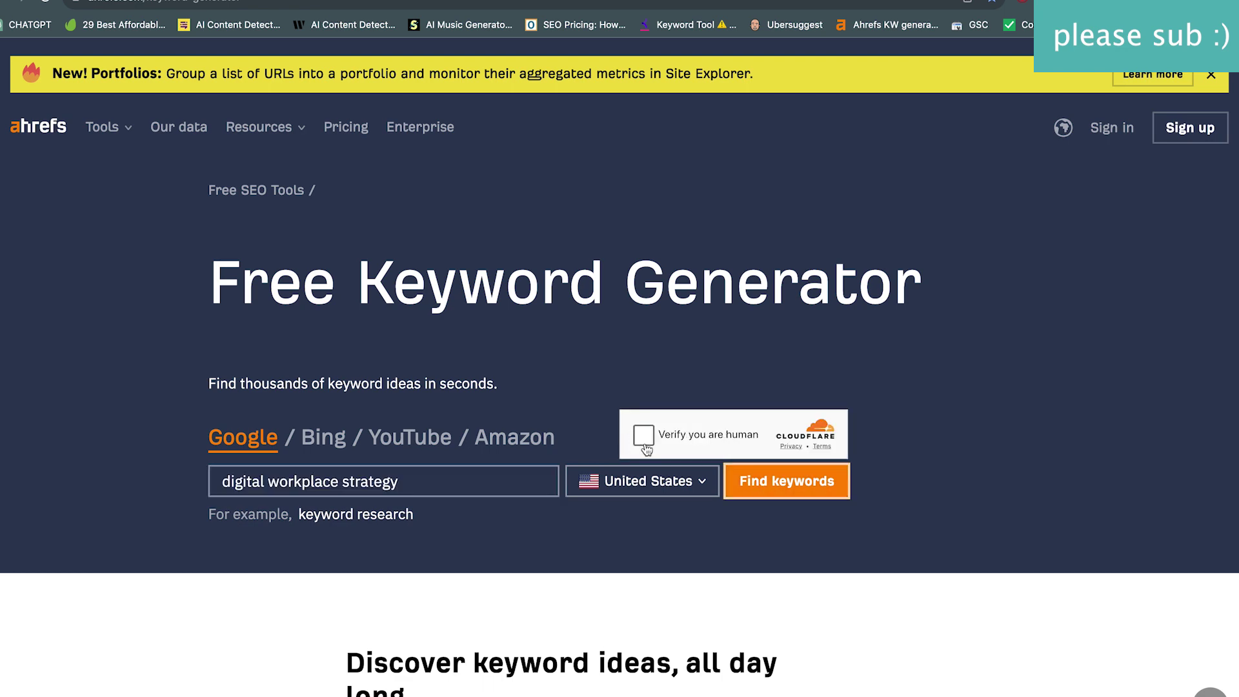
pyautogui.click(644, 439)
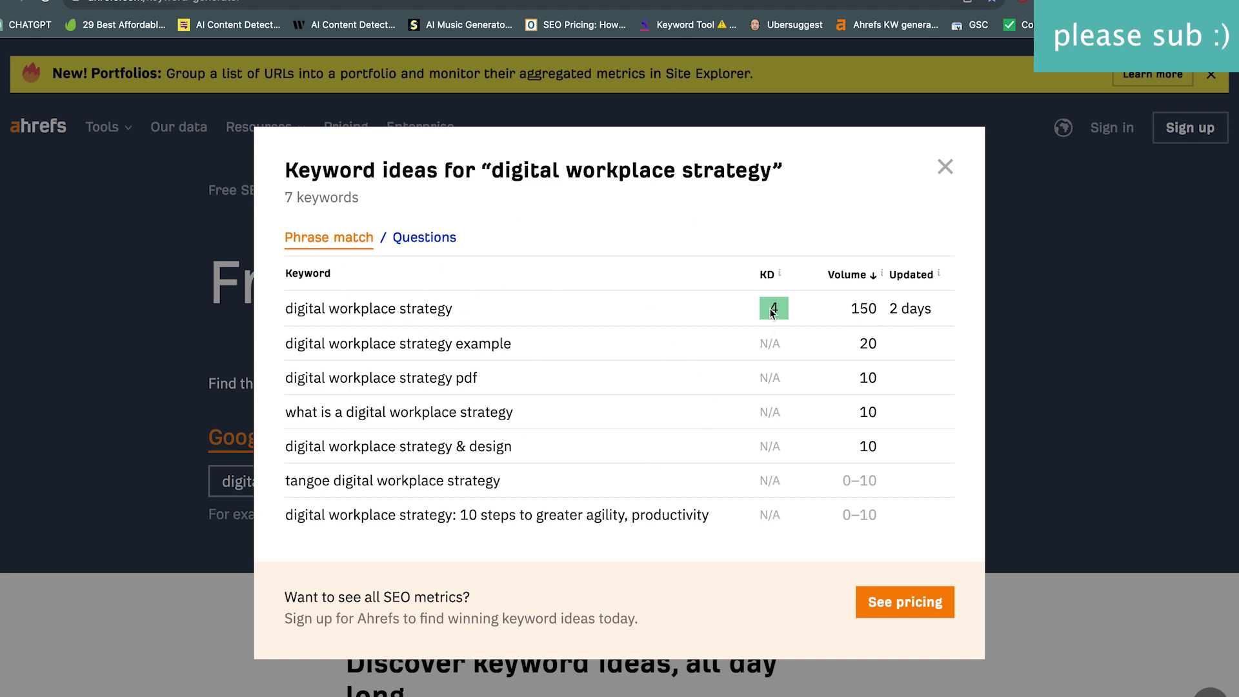
pyautogui.moveTo(773, 312); pyautogui.dragTo(786, 311)
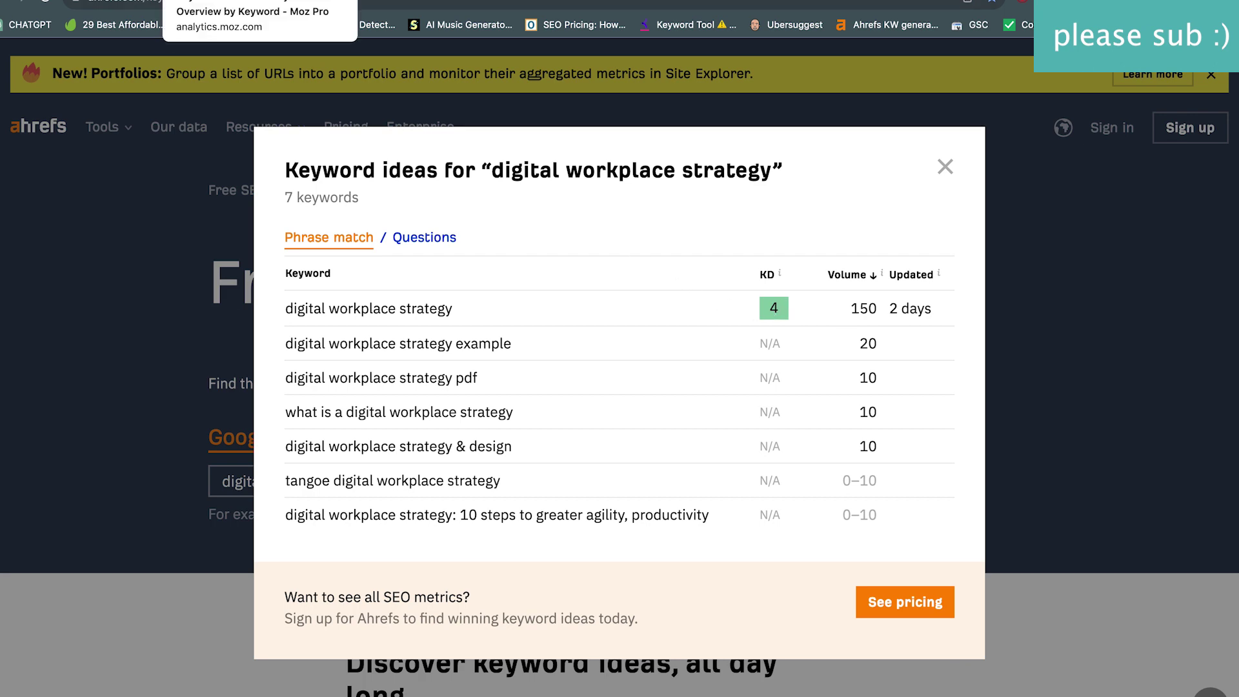
# Analyze "digital workplace strategy" in the Moz keyword overview and highlight its difficulty score.
pyautogui.click(219, 2)
pyautogui.moveTo(463, 251); pyautogui.dragTo(320, 248)
pyautogui.press('super+v')
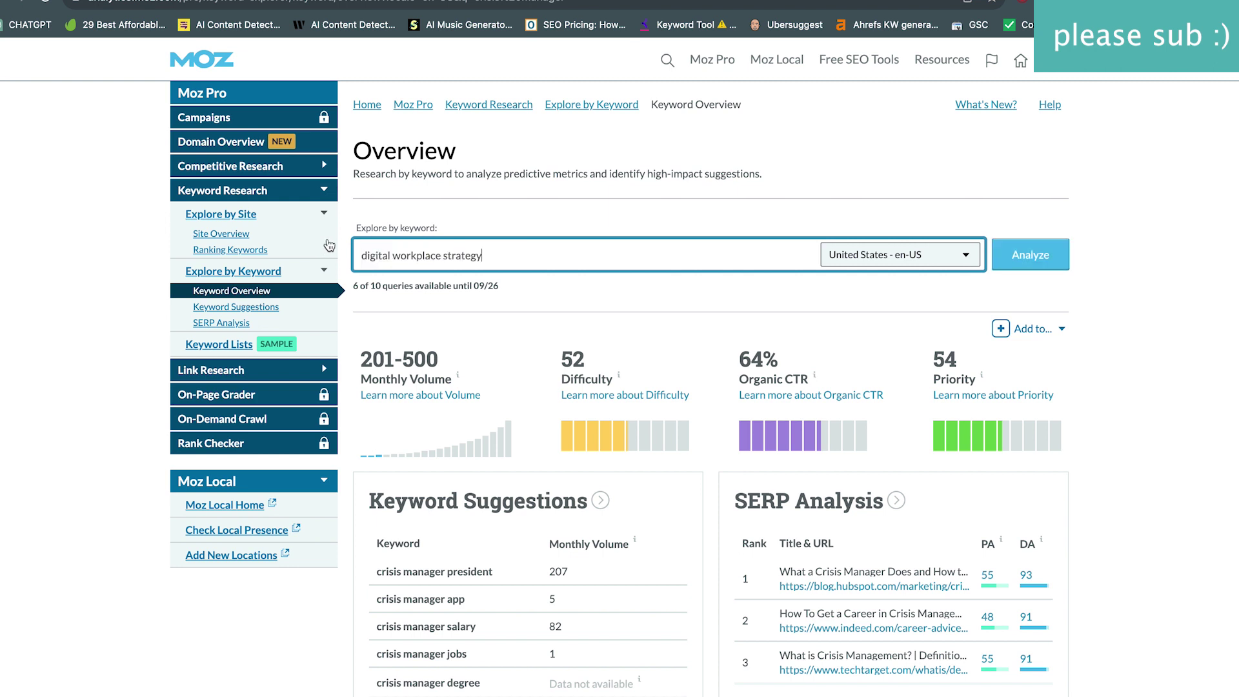
pyautogui.click(1031, 262)
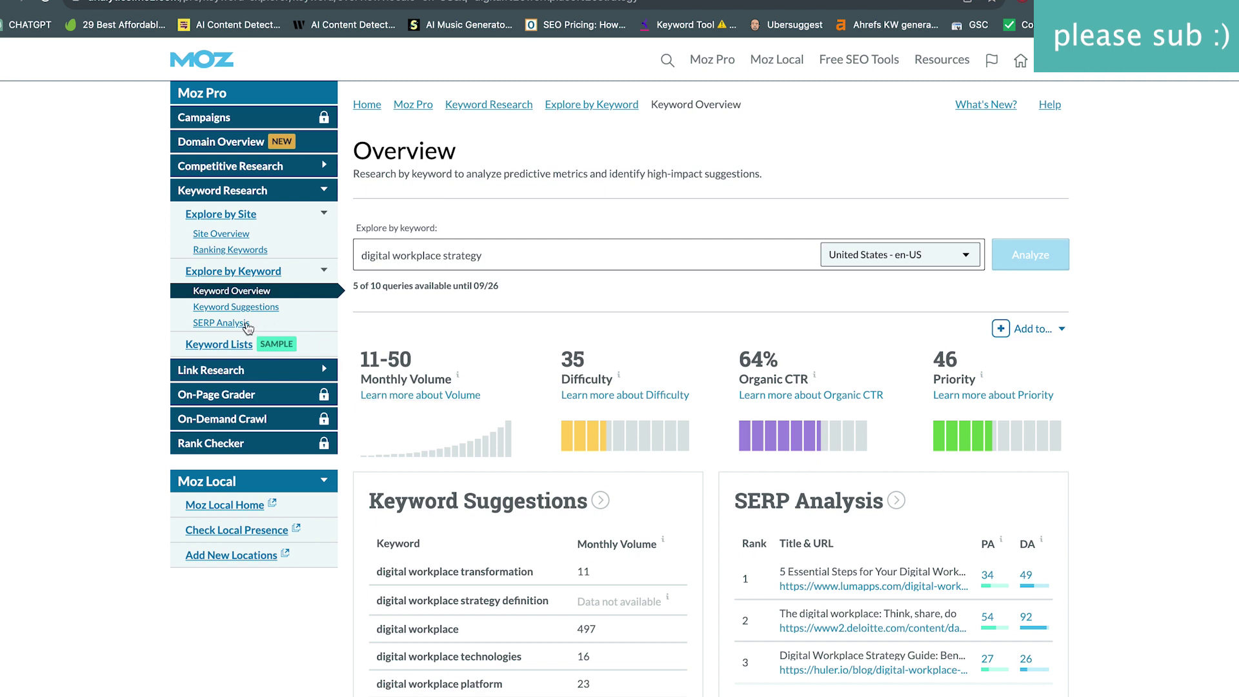
pyautogui.doubleClick(581, 359)
pyautogui.click(553, 342)
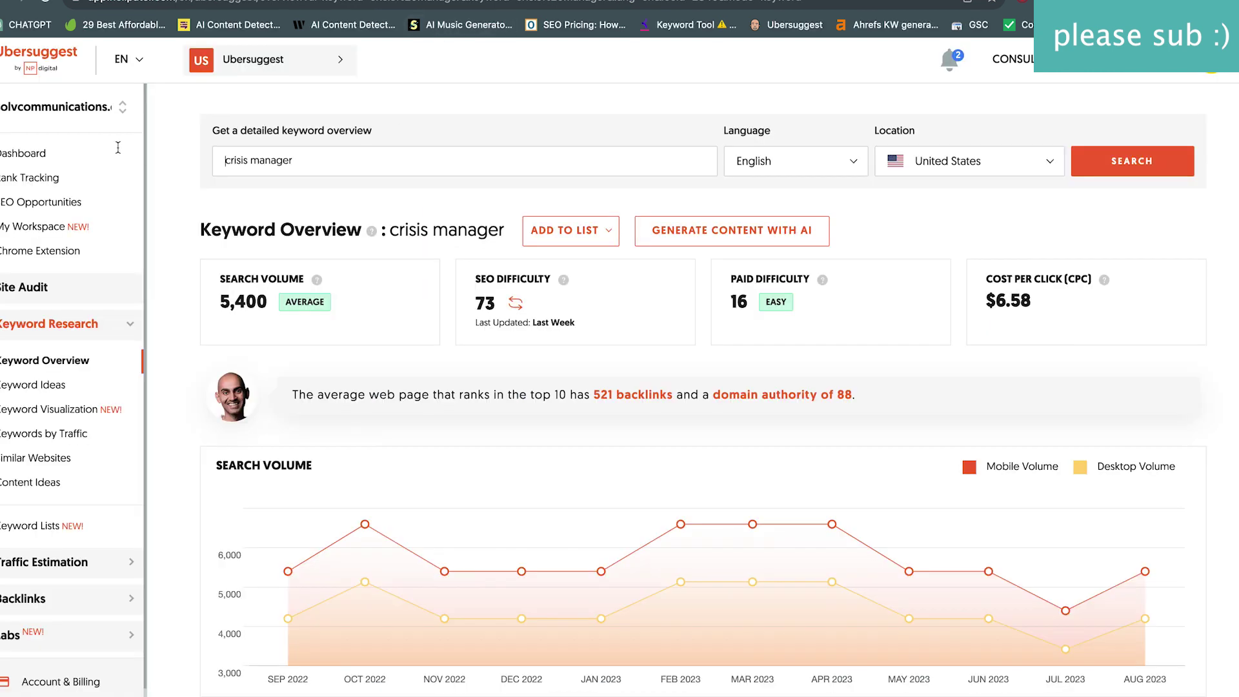
# Look up "digital workplace strategy" in the Ubersuggest keyword overview for English, United States.
pyautogui.tripleClick(267, 161)
pyautogui.hotkey('ctrl', 'v')
pyautogui.click(1144, 175)
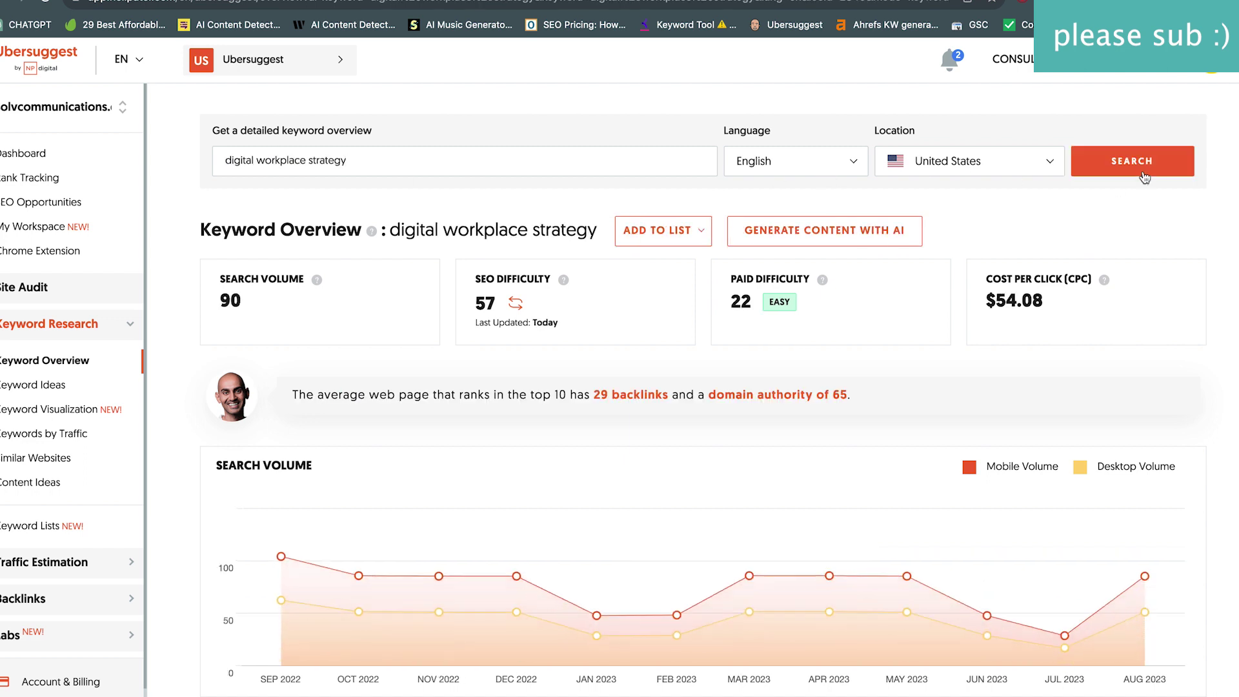